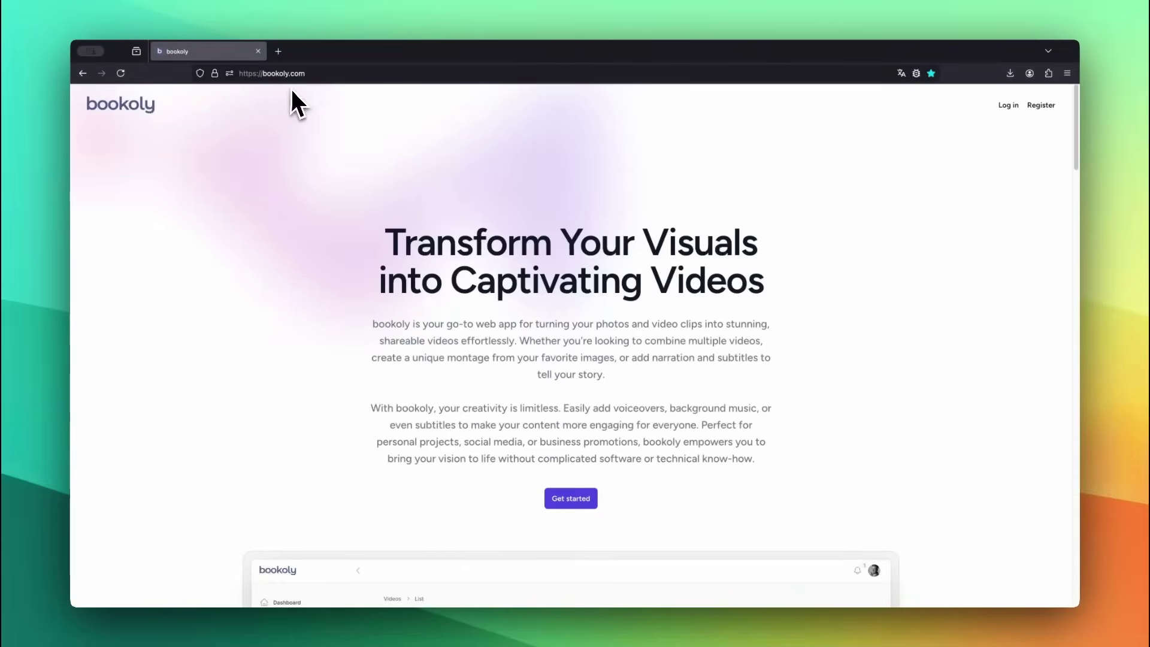
# Step: Sign in to Bookoly and go to the Videos list, which is still empty
pyautogui.click(1039, 106)
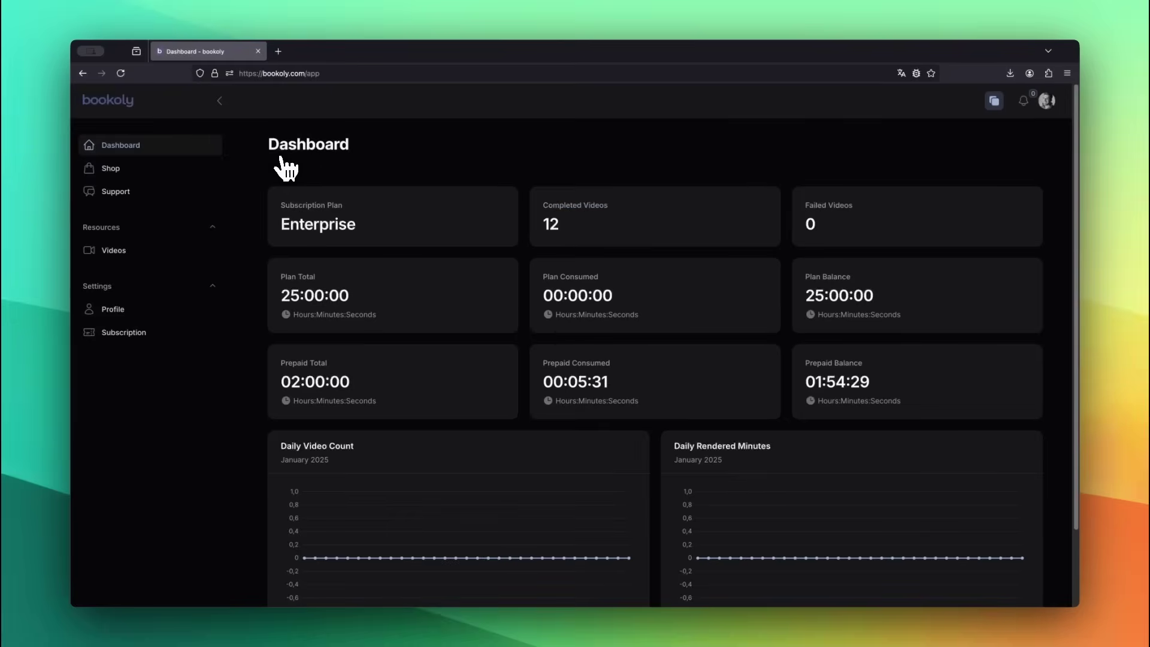
pyautogui.click(123, 264)
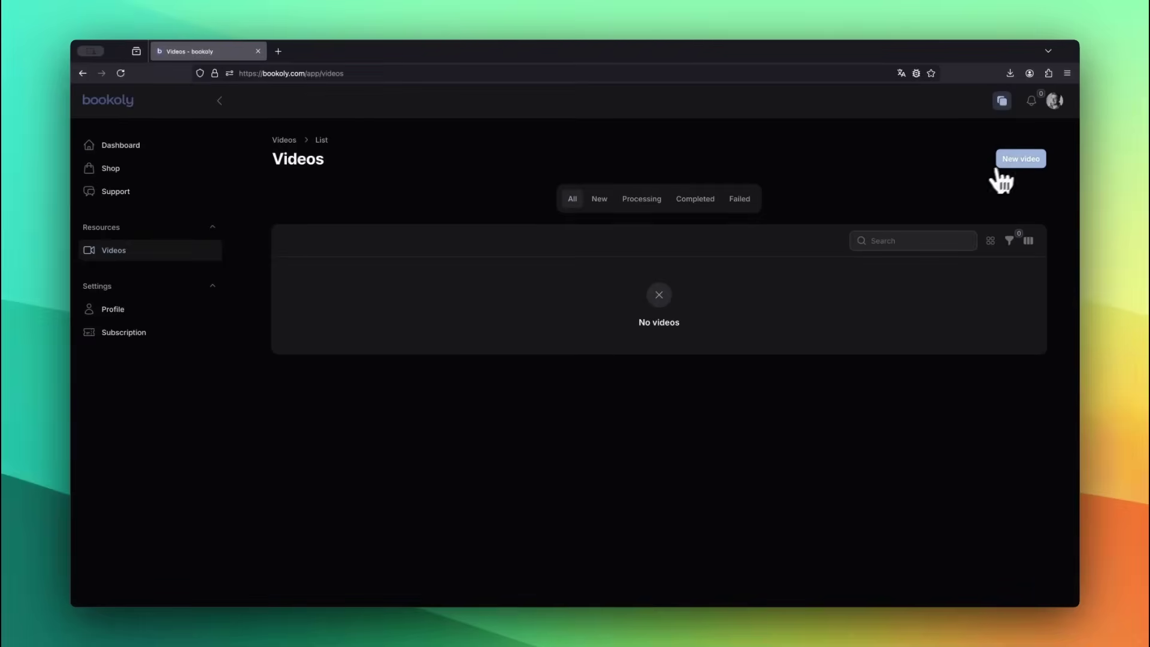
# Step: Create a Vertical 1080p slideshow 'Happy New Year 2025' with hello_there.webp as a 2-second zoom-in scene
pyautogui.click(998, 169)
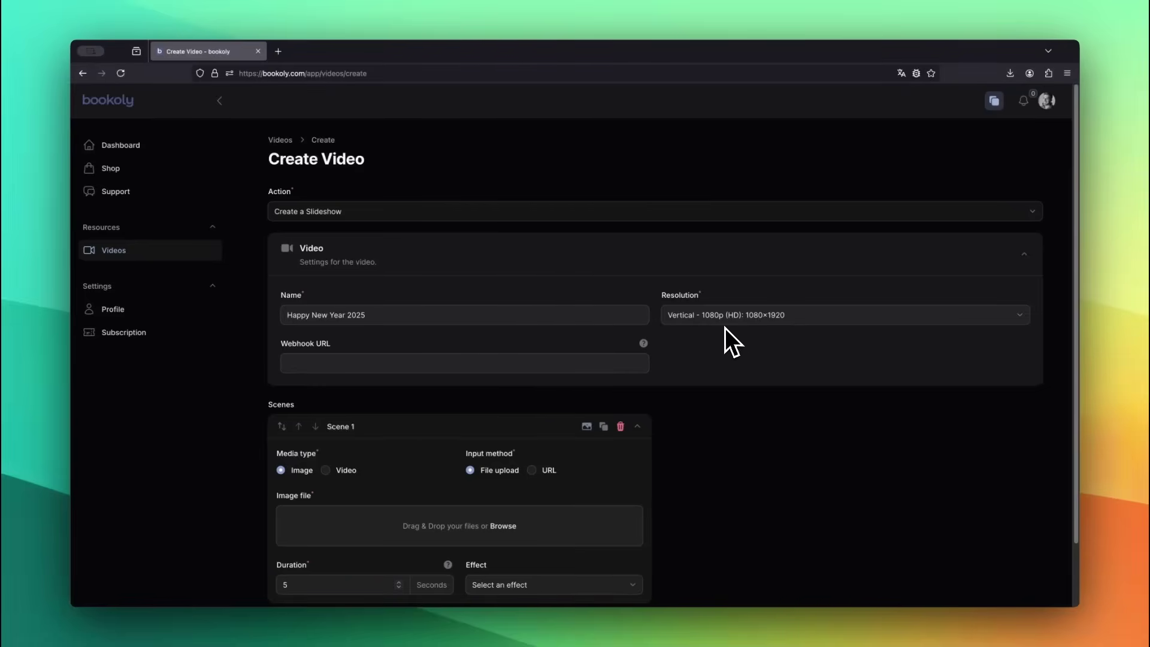
pyautogui.moveTo(643, 343)
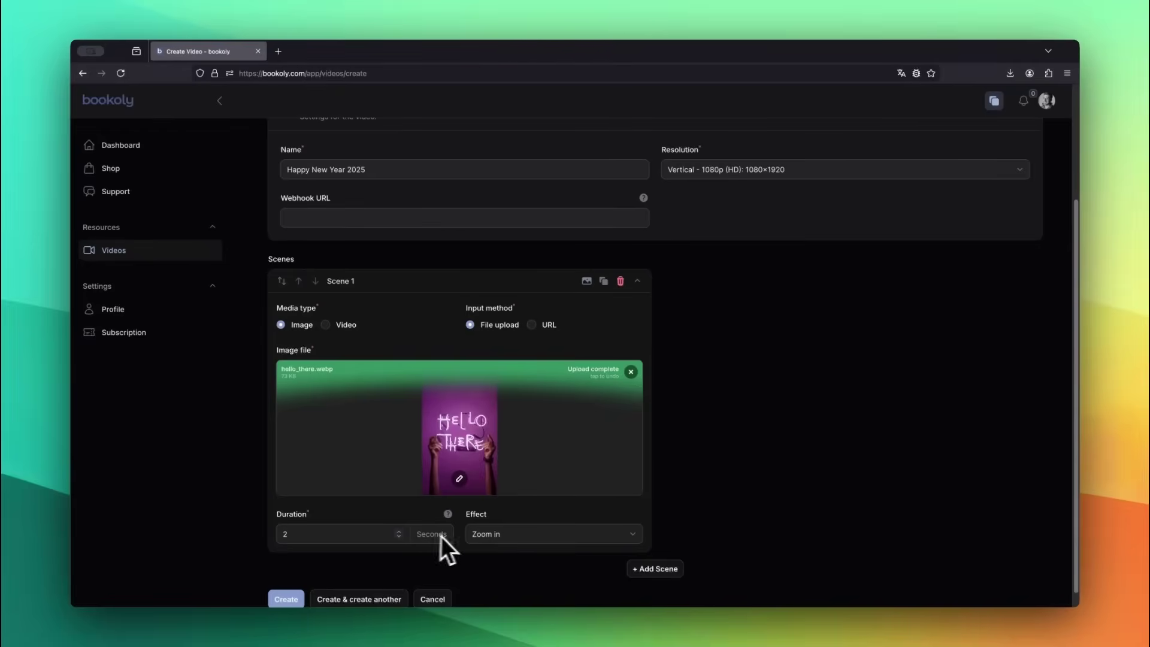
pyautogui.scroll(1, 456, 512)
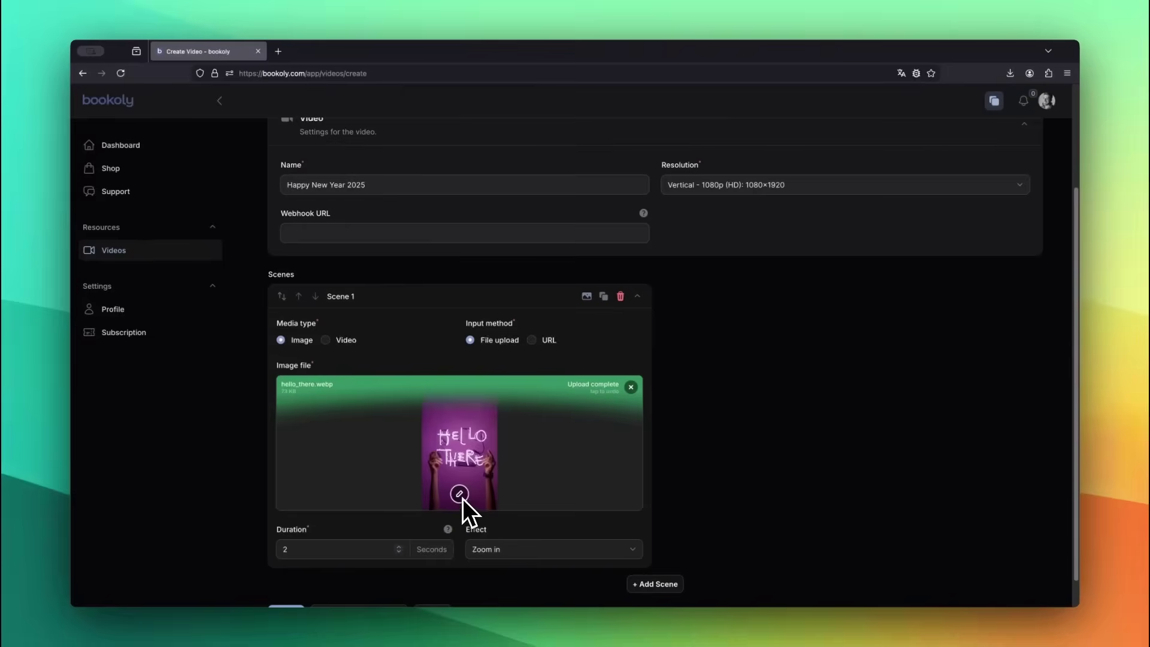
# Step: Crop the Scene 1 image to a smaller frame at X 160, saving it as hello_there-v1.webp
pyautogui.click(459, 493)
pyautogui.moveTo(610, 134); pyautogui.dragTo(577, 183)
pyautogui.press('BackSpace')
pyautogui.press('BackSpace')
pyautogui.write('160')
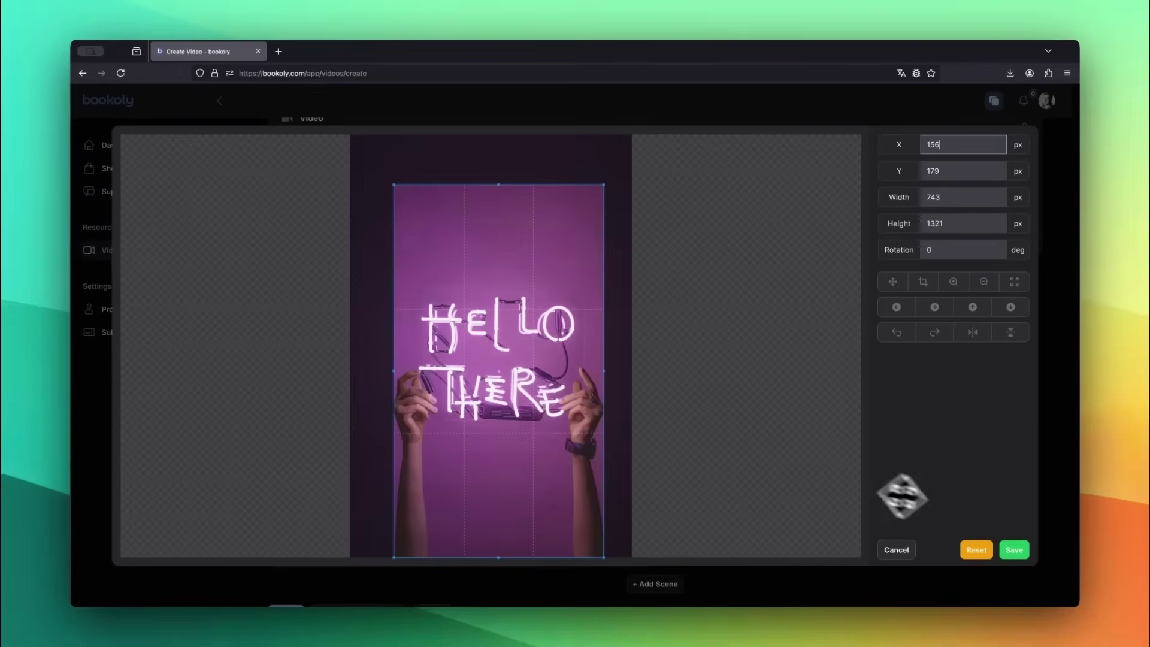
pyautogui.click(1015, 551)
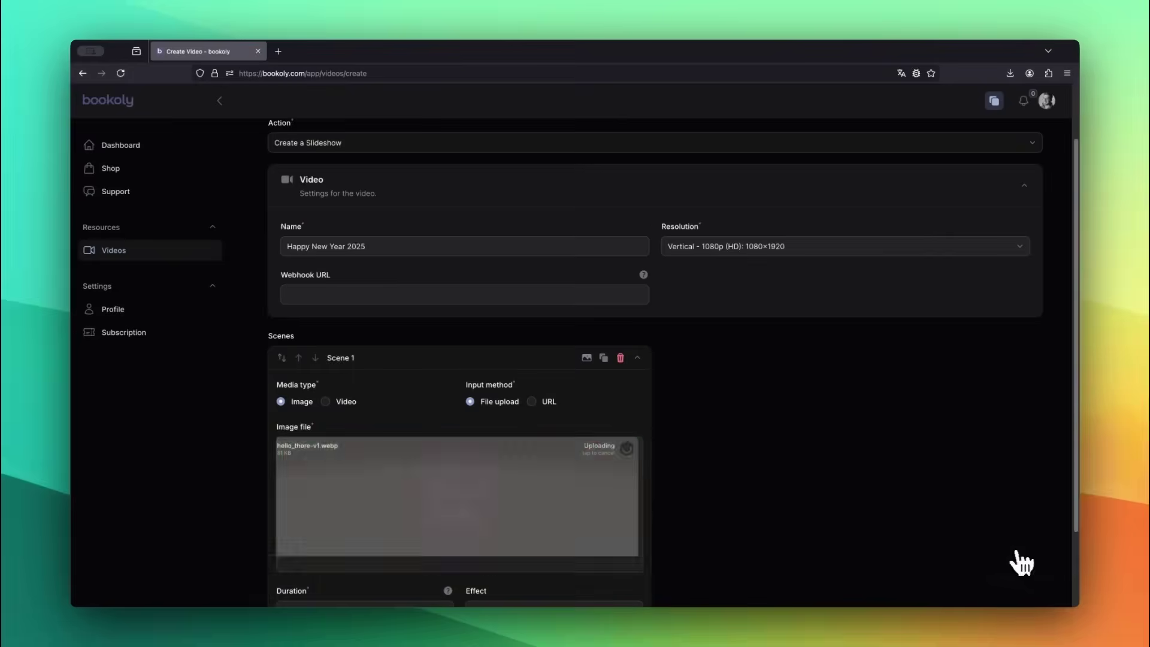
pyautogui.scroll(-2, 681, 518)
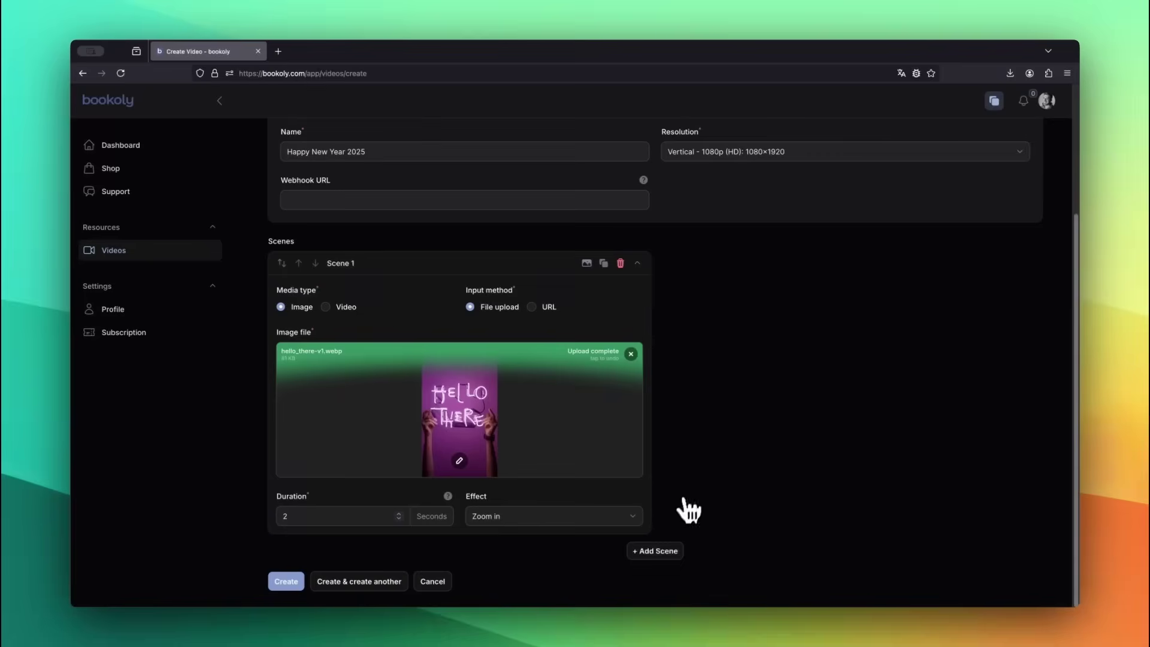
# Step: Add Scene 2 as a video from a pasted Pexels URL, 16.88 seconds long
pyautogui.click(653, 552)
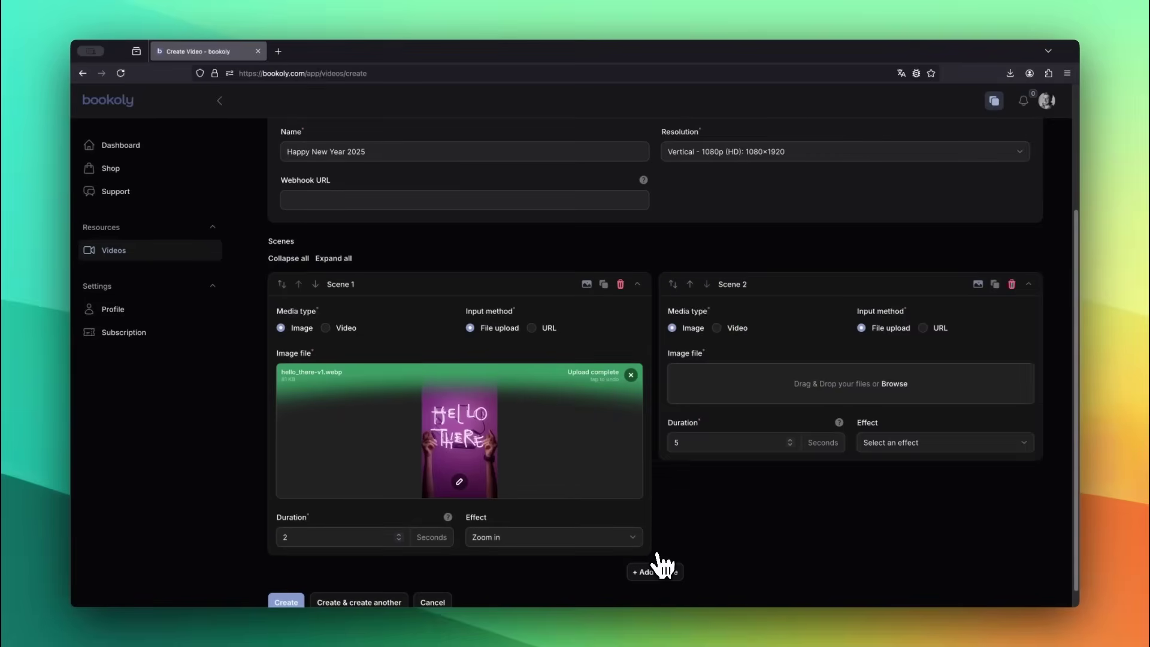
pyautogui.click(718, 329)
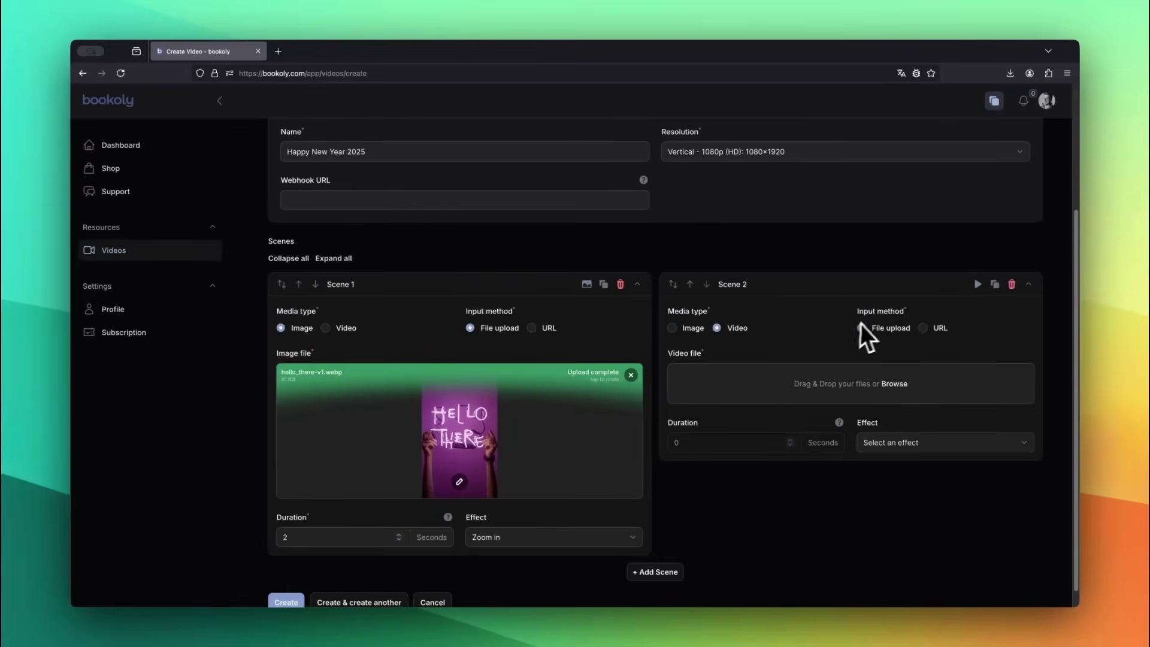
pyautogui.click(924, 329)
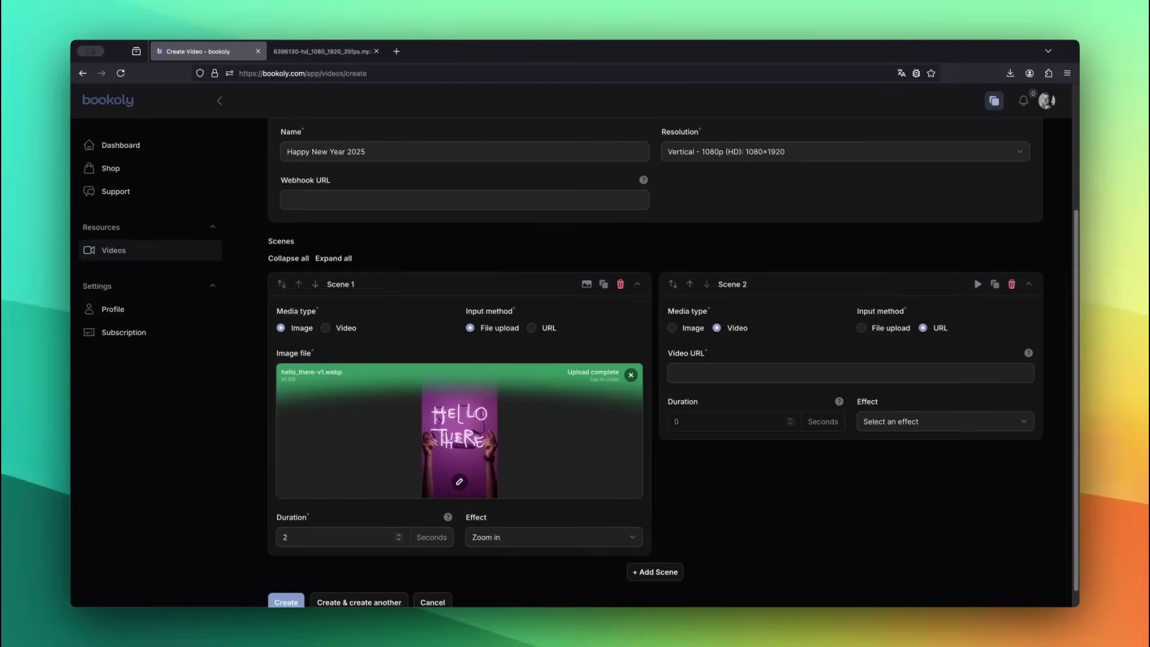
pyautogui.click(850, 372)
pyautogui.write('https://videos.pexels.com/video-files/6396130/6396130-hd_1080_1920_25fps.mp4')
pyautogui.scroll(-1, 674, 364)
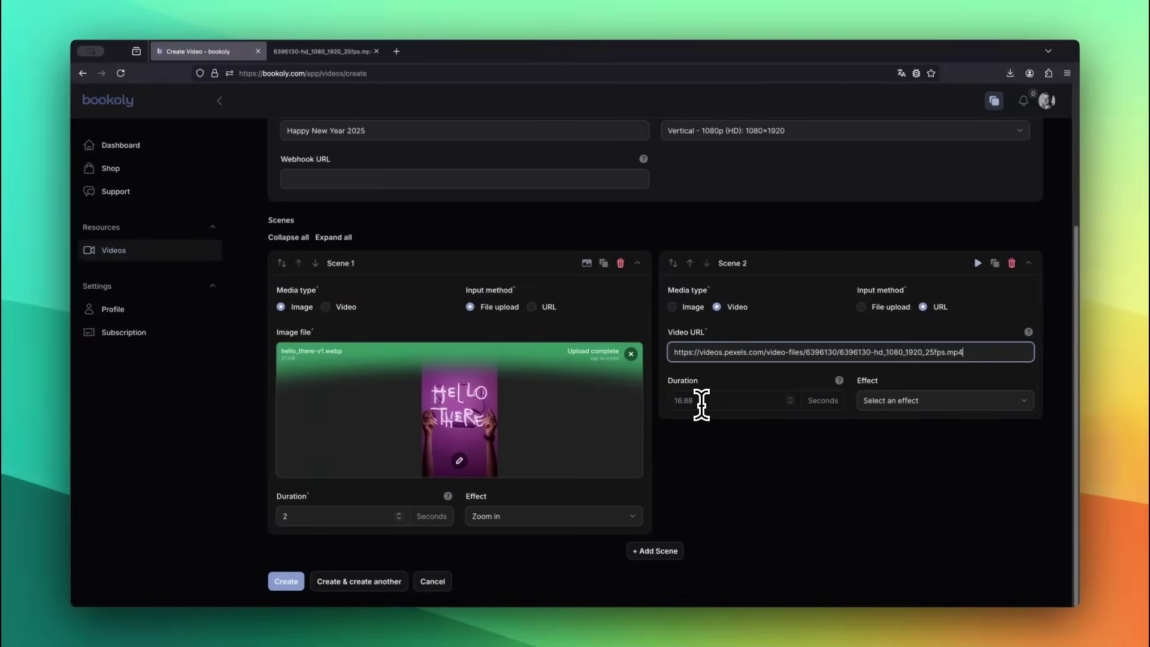
# Step: Duplicate Scene 2 into Scene 3 with a new Pexels fireworks URL (5.59 s) and preview it
pyautogui.click(995, 265)
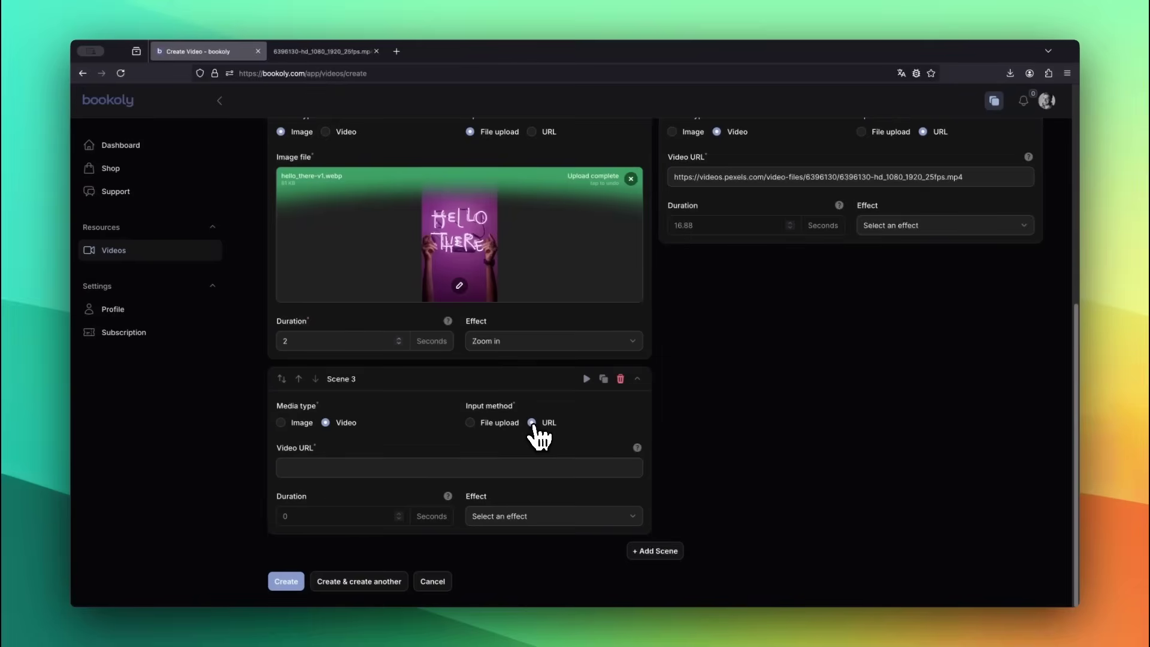
pyautogui.click(518, 468)
pyautogui.write('https://videos.pexels.com/video-files/4832723/4832723-hd_1080_1920_30fps.mp4')
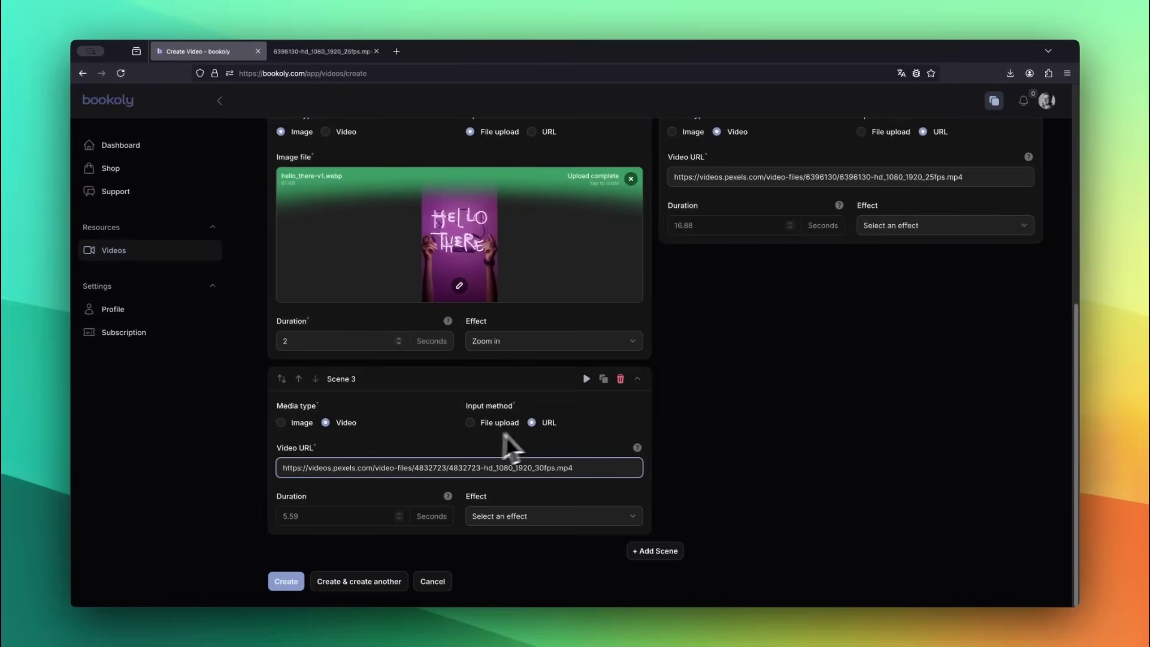
pyautogui.click(586, 380)
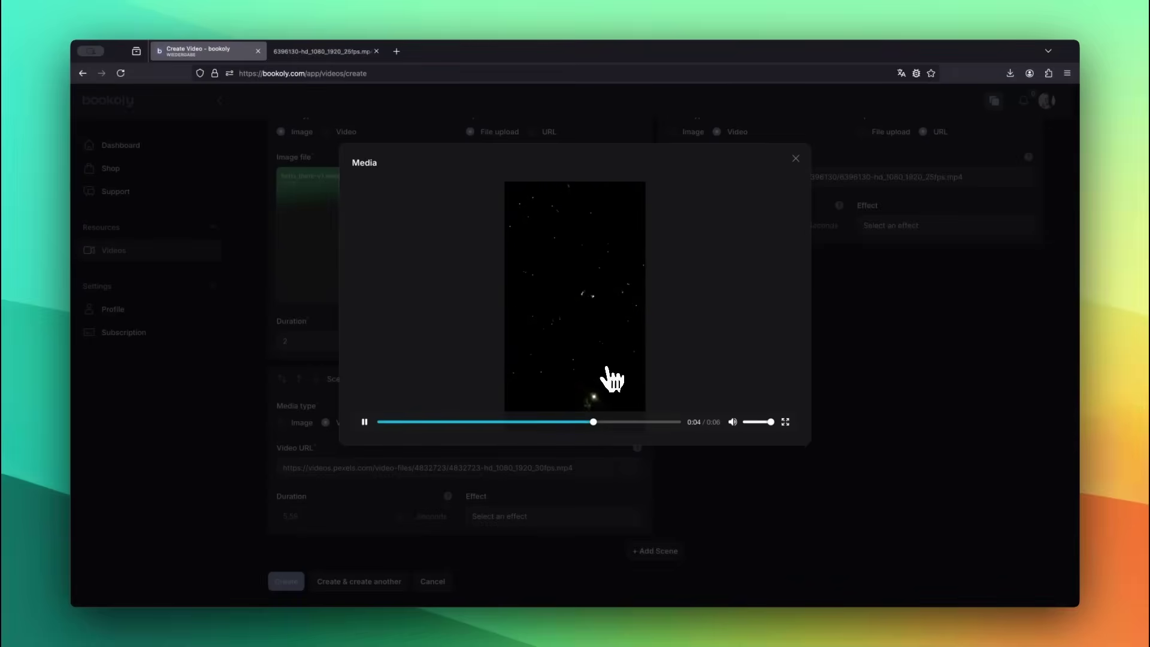
pyautogui.click(795, 159)
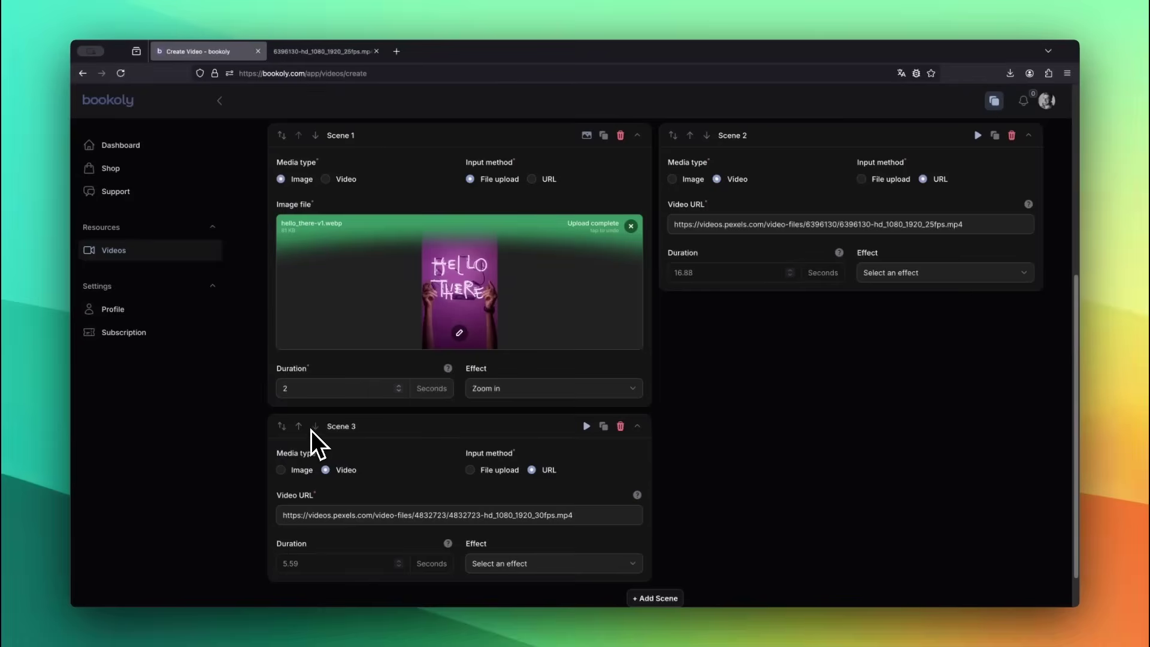
# Step: Move the 5.59-second clip to second place and duplicate it as a 4.24-second Scene 4 from a new Pexels URL
pyautogui.moveTo(297, 430); pyautogui.dragTo(776, 240)
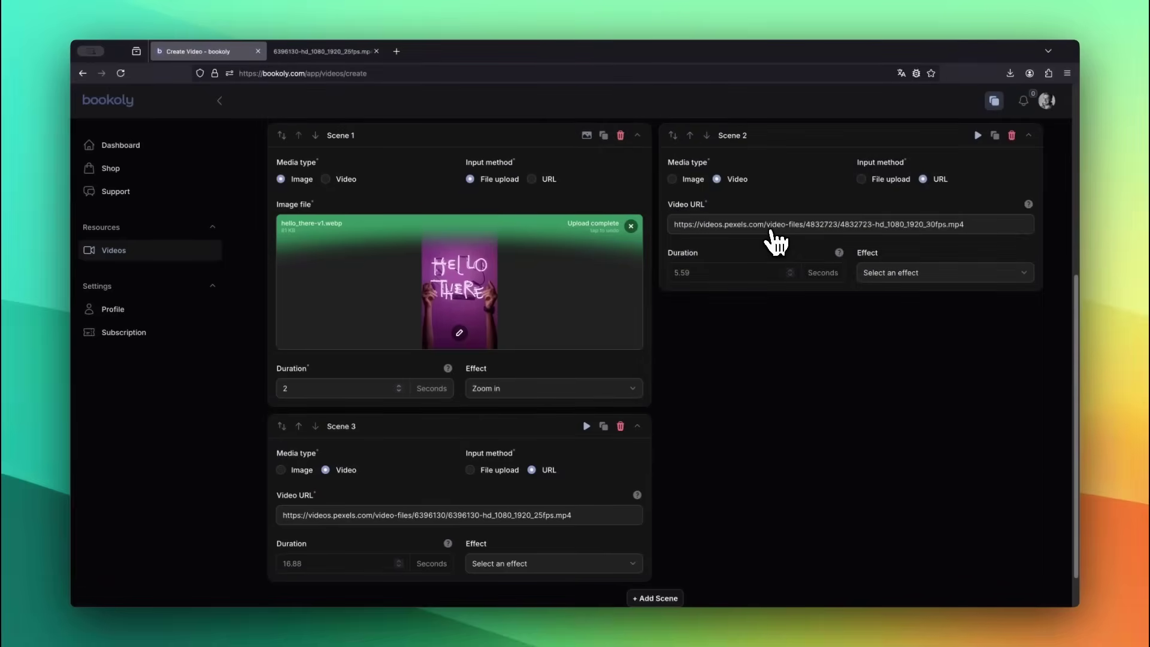
pyautogui.scroll(-1, 776, 239)
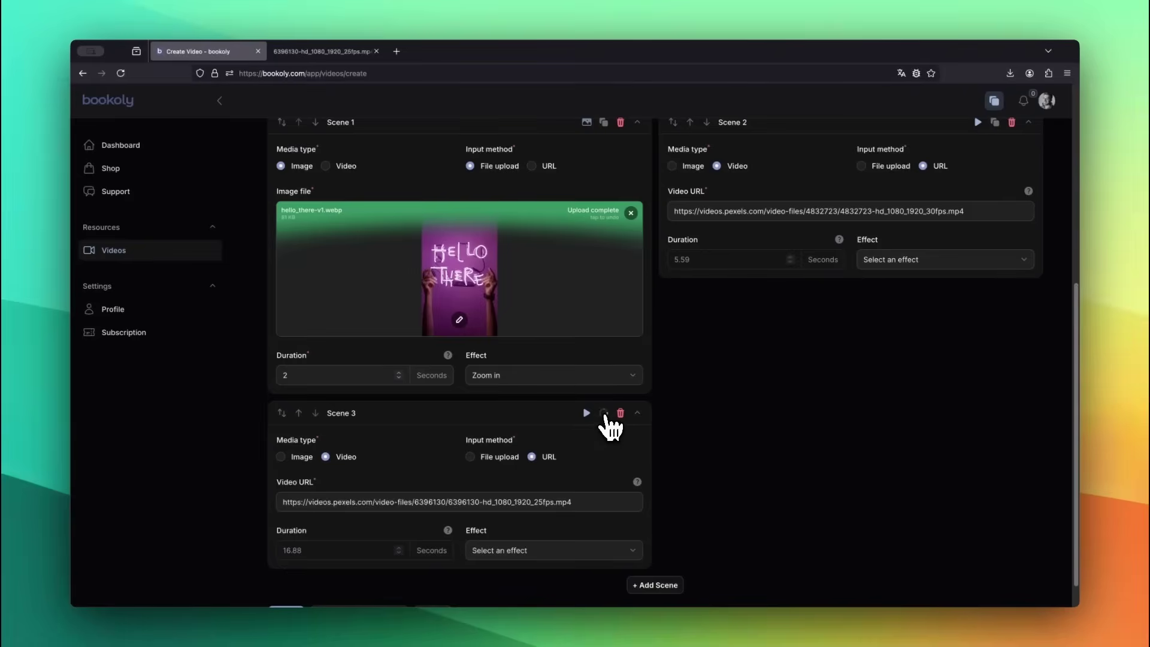
pyautogui.click(603, 413)
pyautogui.write('https://videos.pexels.com/video-files/4255510/4255510-uhd_1440_2732_25fps.mp4')
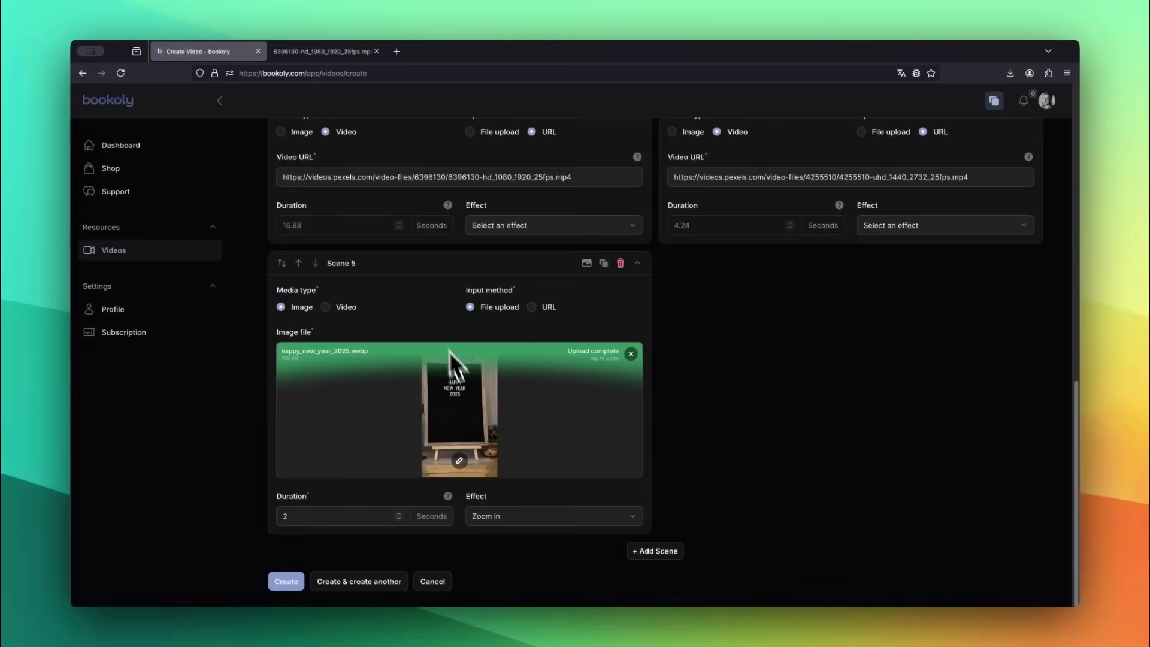
# Step: Shift the Scene 5 letterboard crop slightly left, saving it as happy_new_year_2025-v1.webp
pyautogui.click(465, 460)
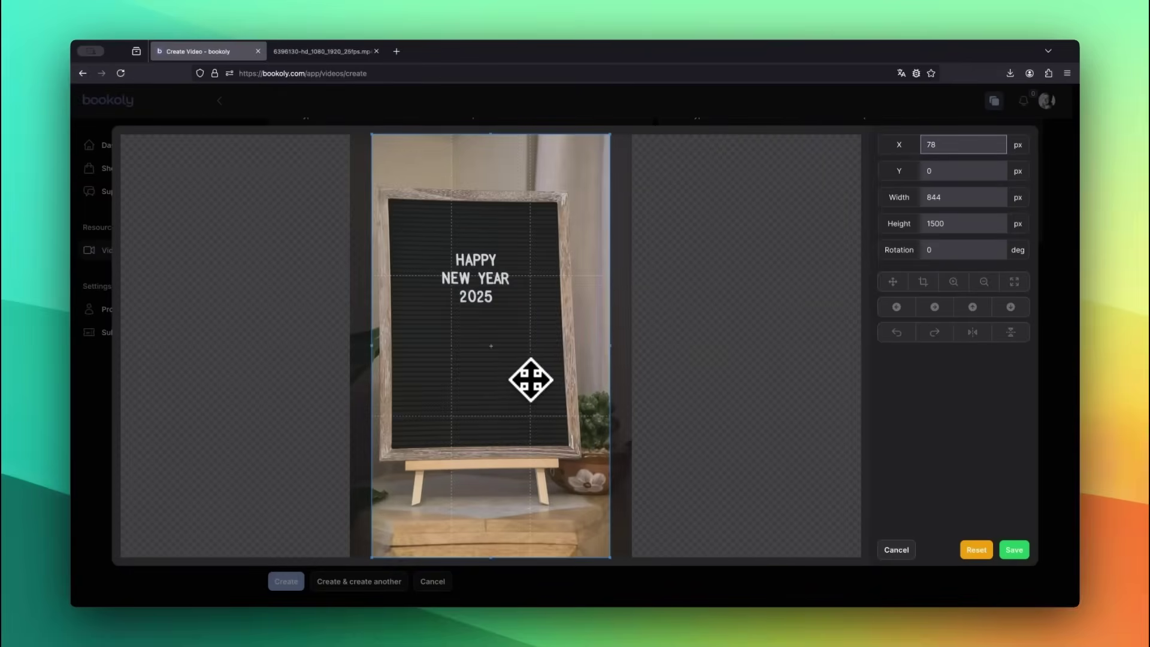
pyautogui.moveTo(530, 379); pyautogui.dragTo(524, 380)
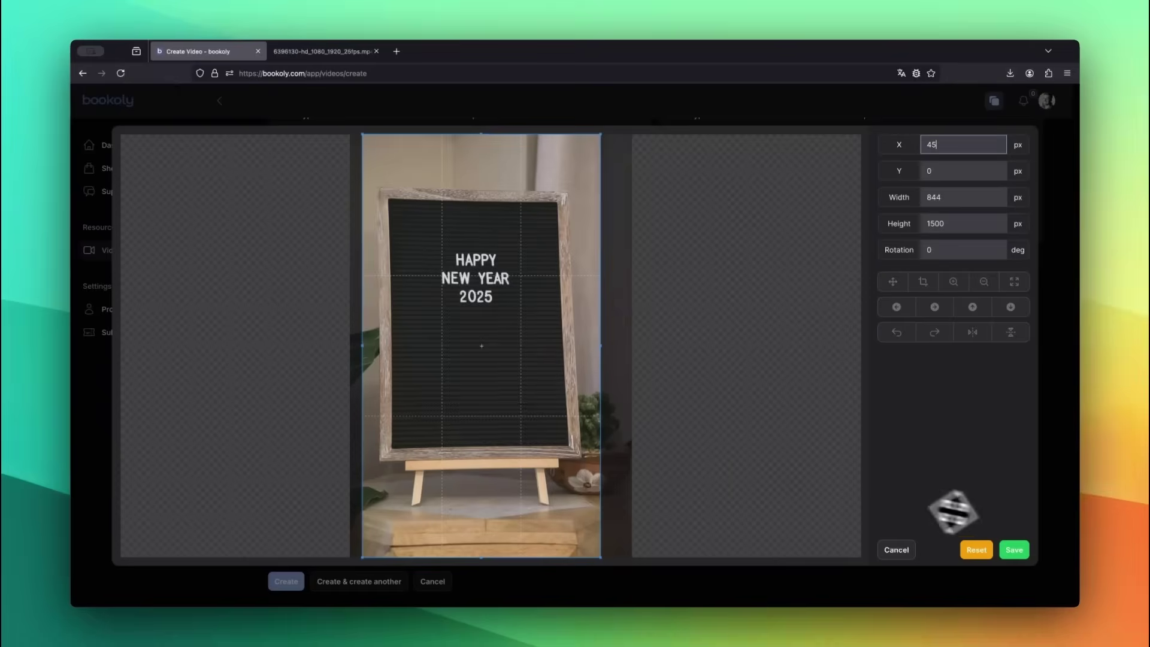
pyautogui.click(1014, 549)
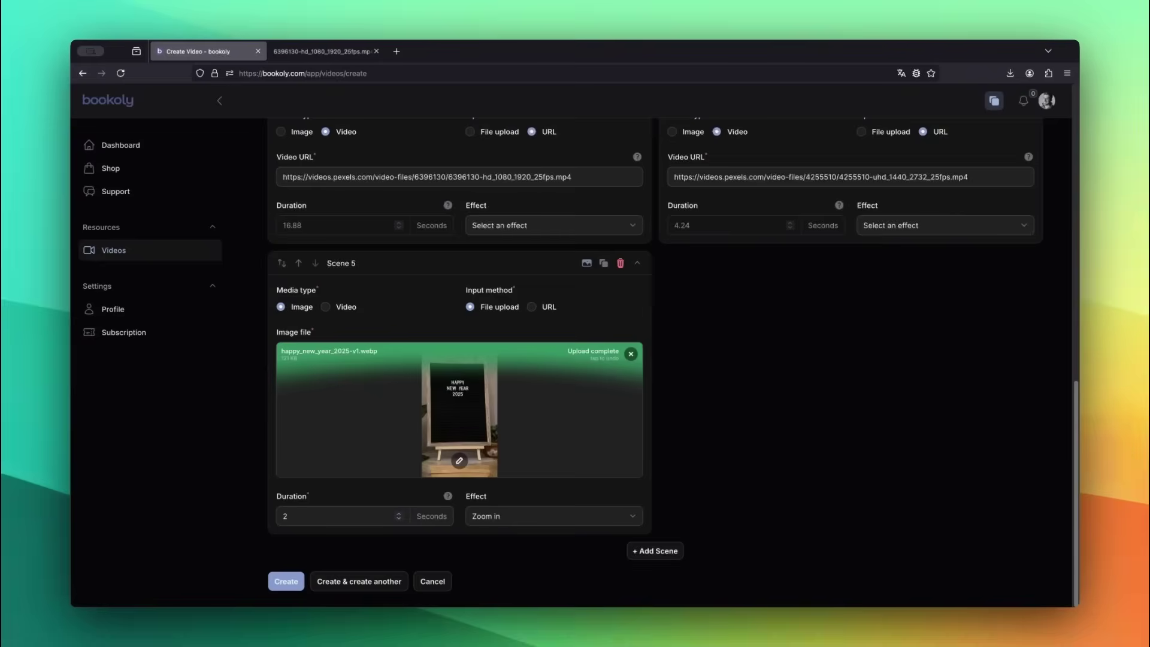
# Step: Render the slideshow until it shows Completed at 00:30.76, vertical 1080p HD
pyautogui.click(289, 579)
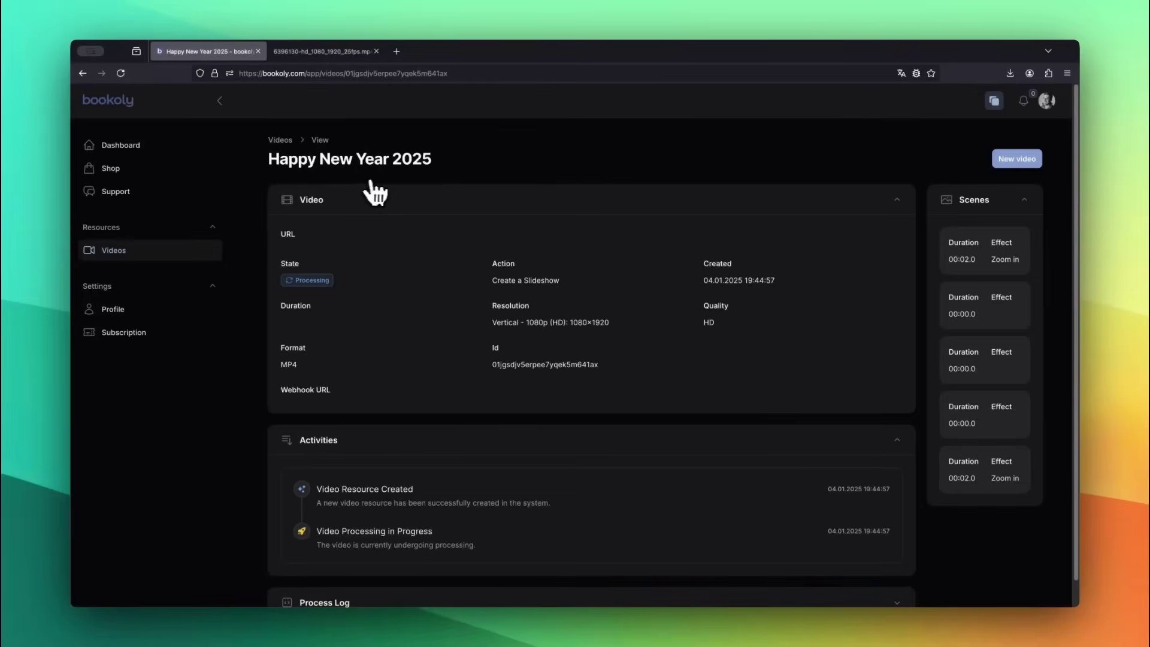
pyautogui.moveTo(271, 161); pyautogui.dragTo(428, 161)
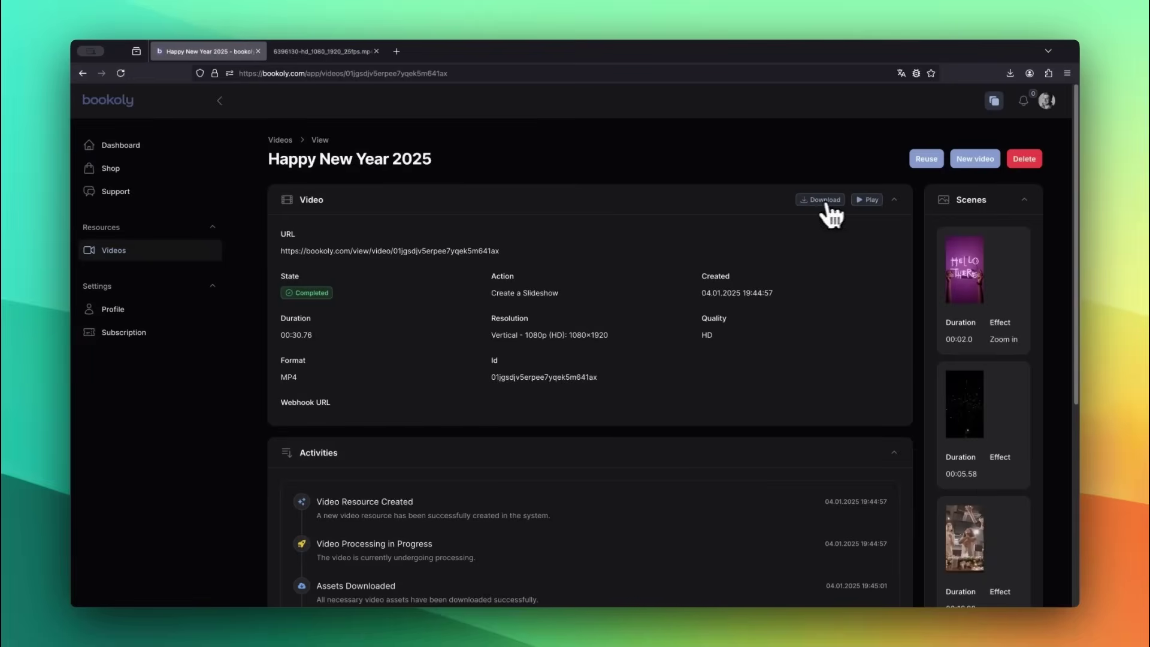
pyautogui.click(866, 205)
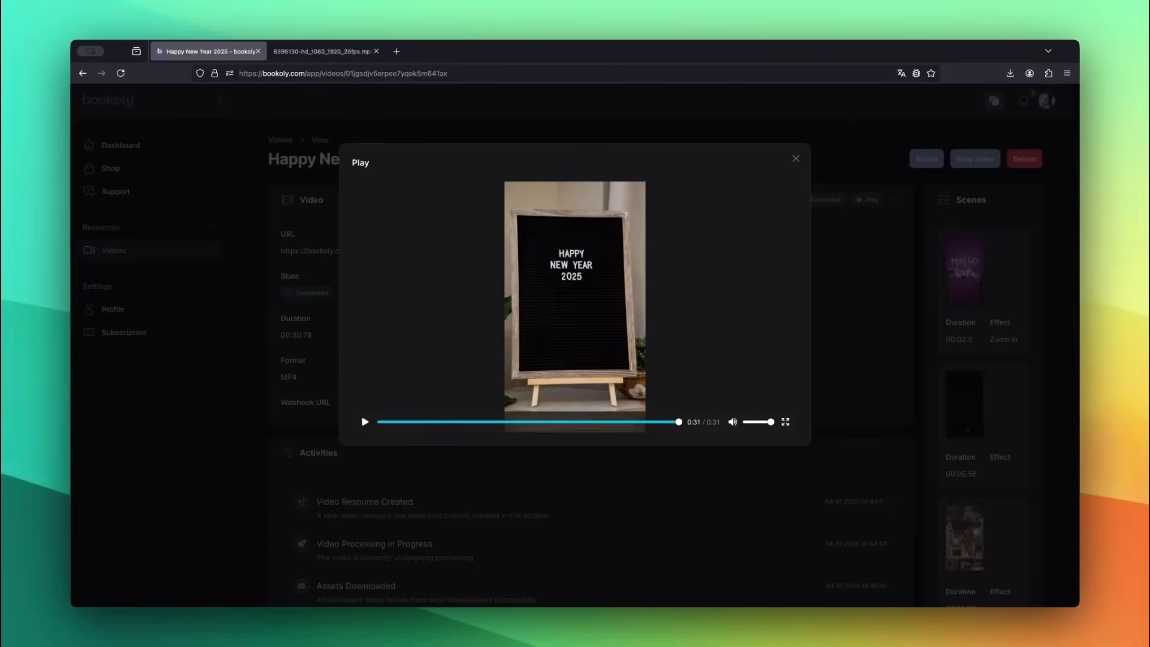
pyautogui.click(795, 159)
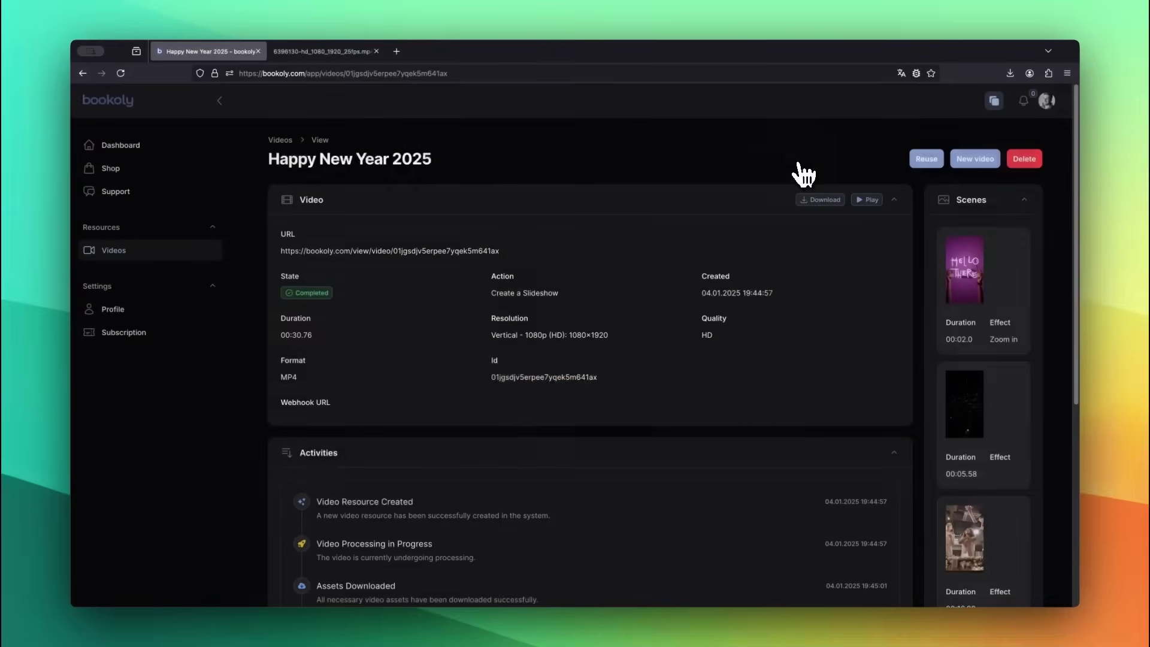
# Step: Reuse the video with the 'Add Audio to a Video' action
pyautogui.click(925, 161)
pyautogui.click(387, 249)
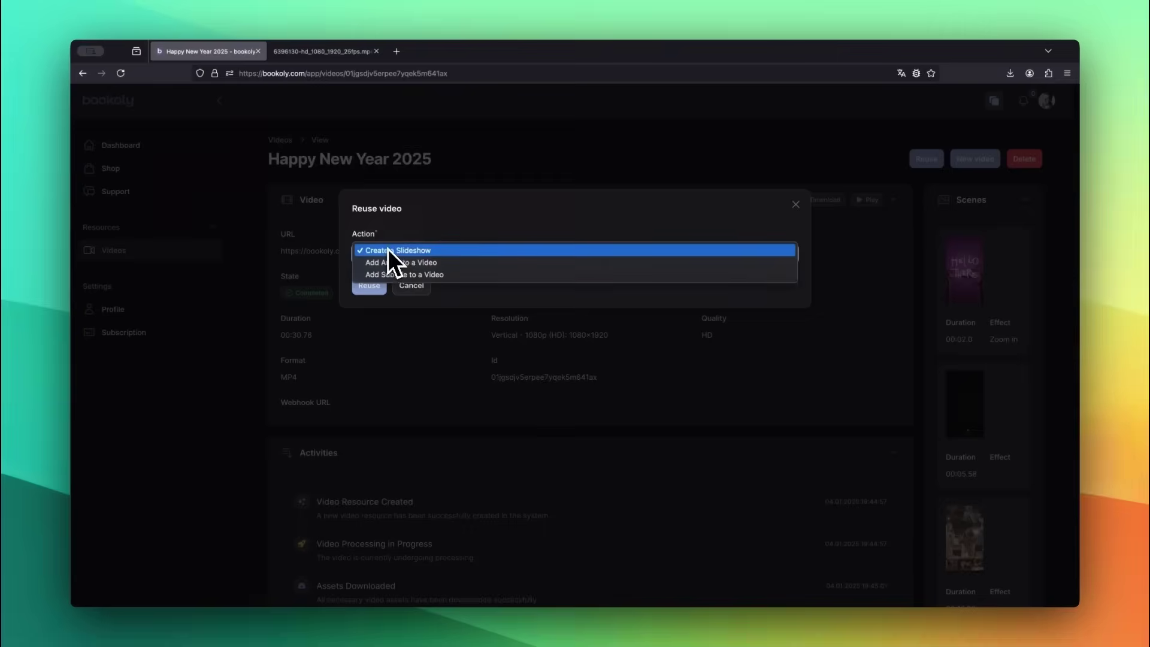
pyautogui.click(423, 263)
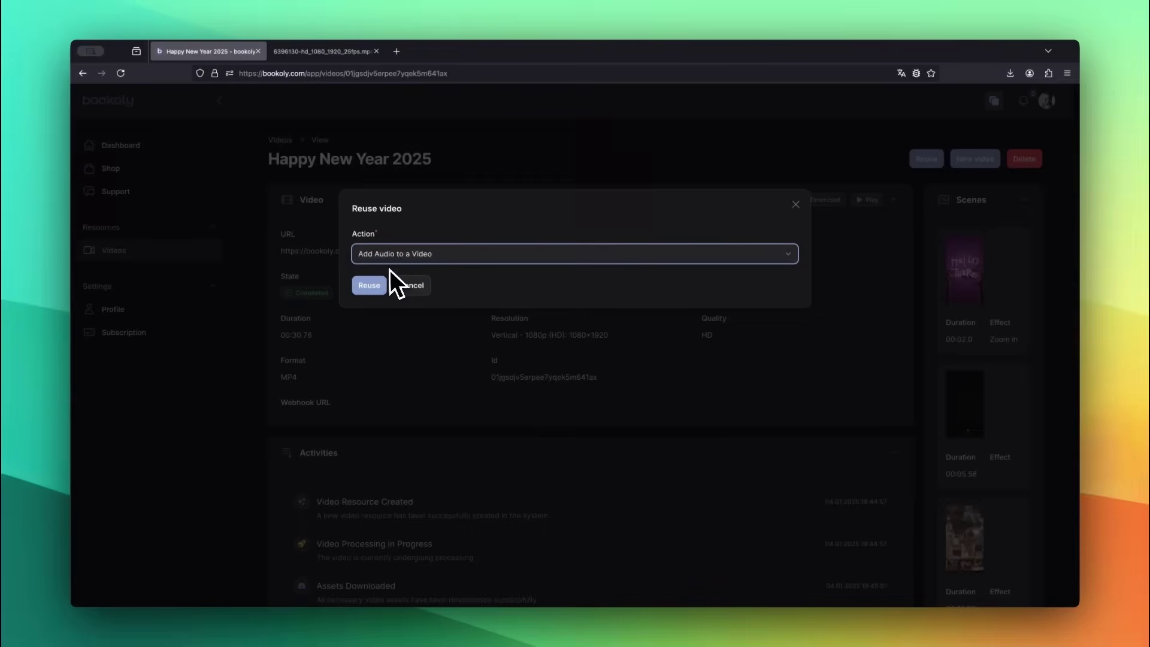
pyautogui.click(379, 291)
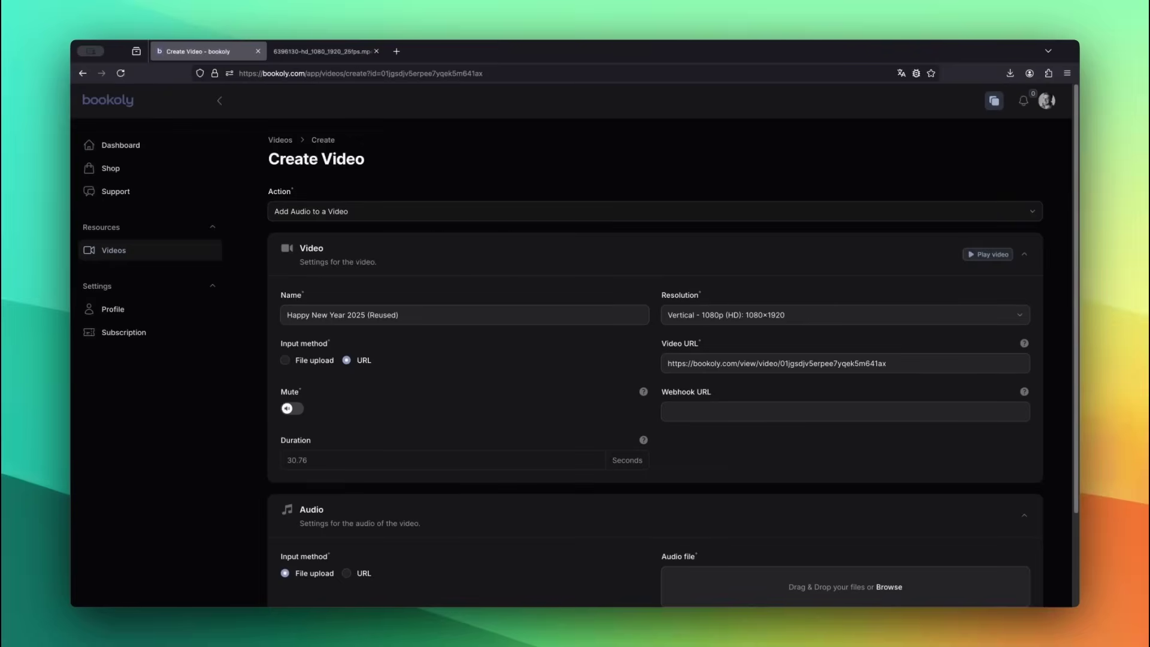
# Step: Mute the original video sound and set the Grut music track volume to 10
pyautogui.click(292, 408)
pyautogui.scroll(-2, 655, 359)
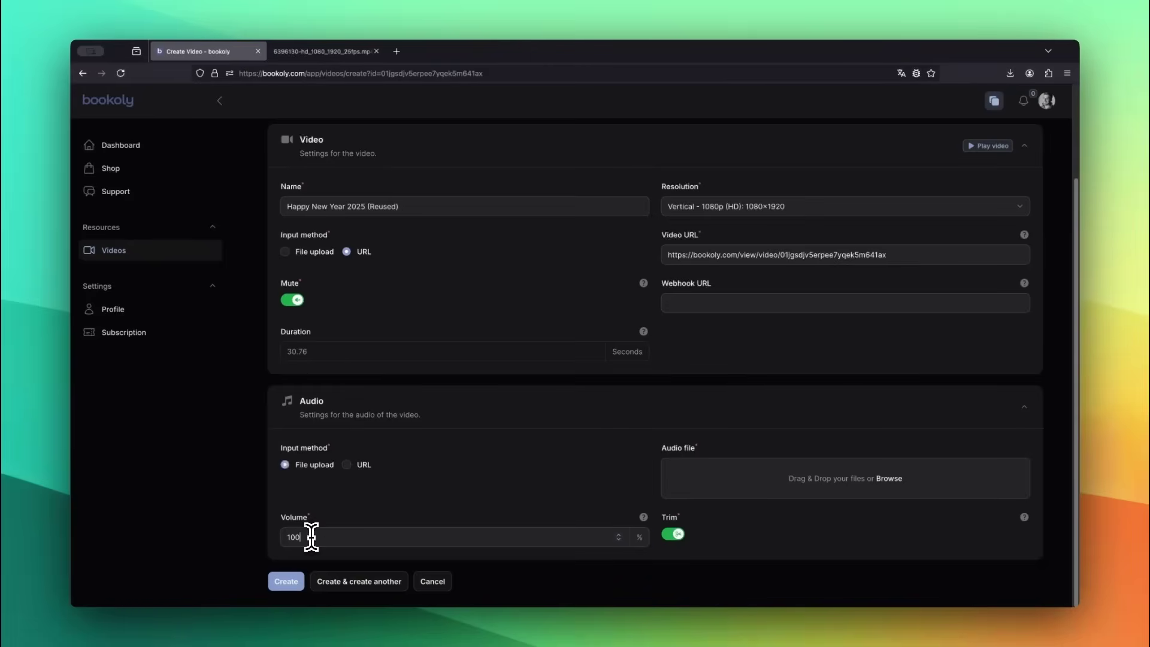
pyautogui.moveTo(311, 537); pyautogui.dragTo(280, 537)
pyautogui.write('10')
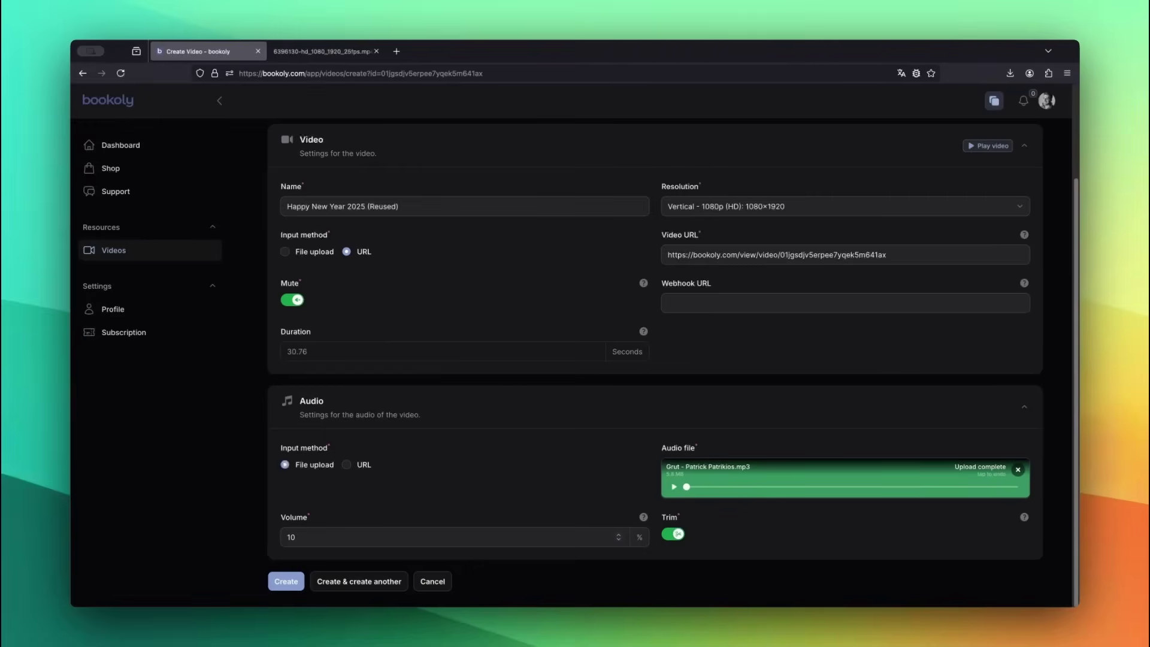
# Step: Create 'Happy New Year 2025 (Reused)' and preview the 00:30.76 video with its 10% music track
pyautogui.click(286, 580)
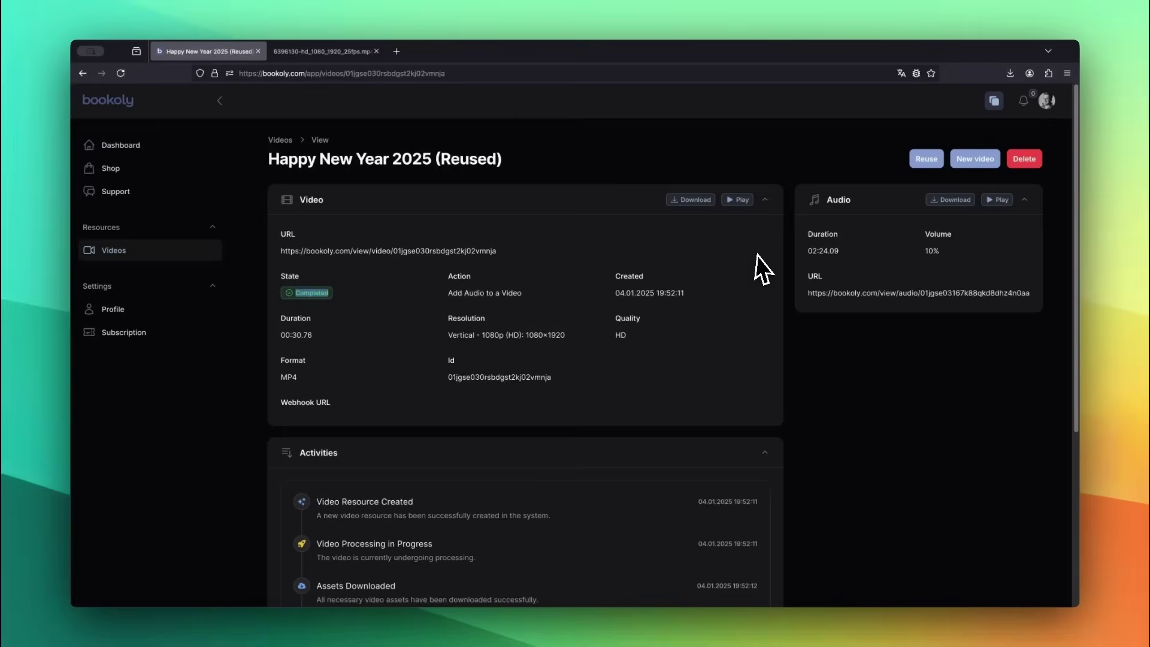
pyautogui.click(740, 202)
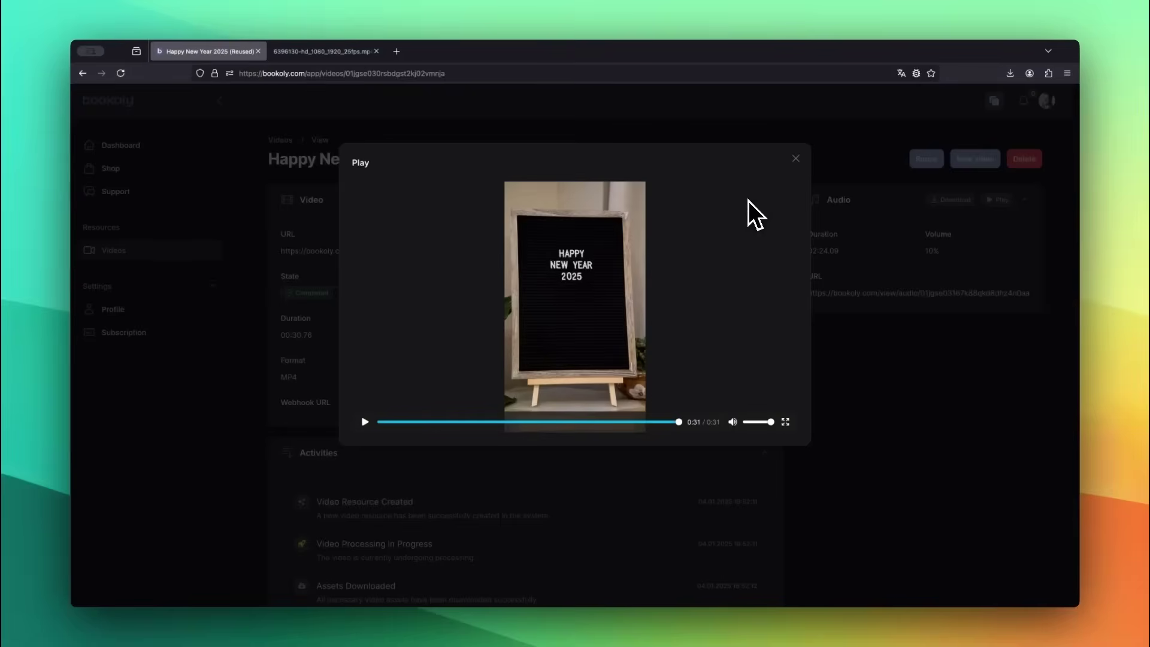
pyautogui.click(795, 159)
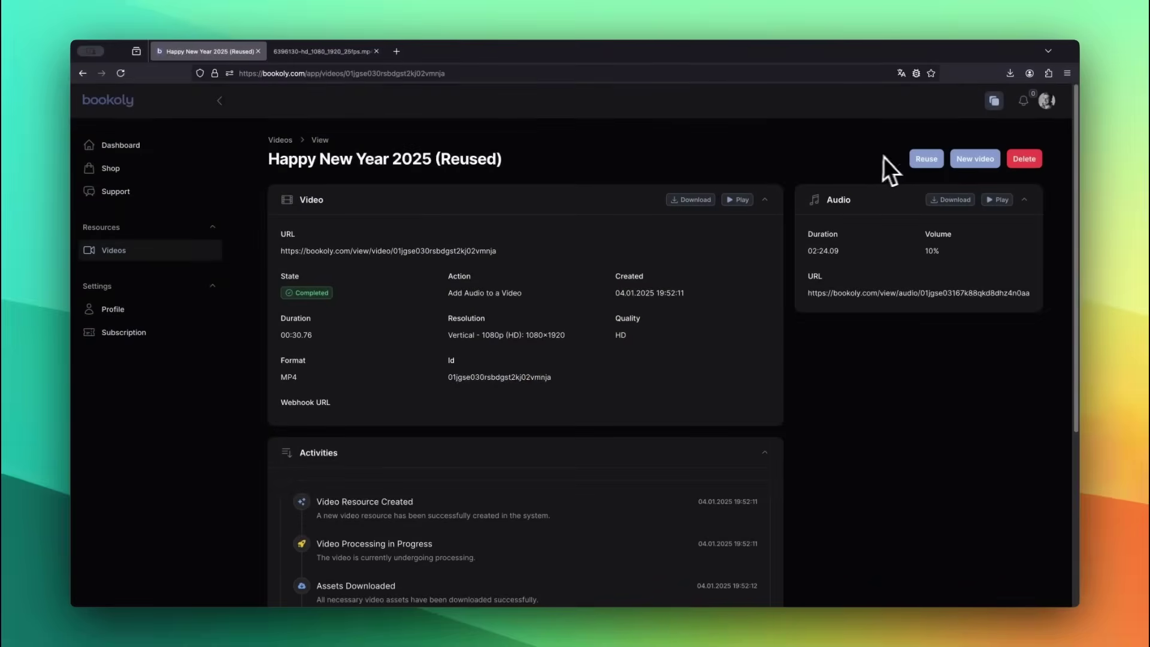
# Step: Reuse the music video with 'Add Audio to a Video' to add the ElevenLabs voiceover at volume 100, trim off
pyautogui.click(925, 161)
pyautogui.click(559, 251)
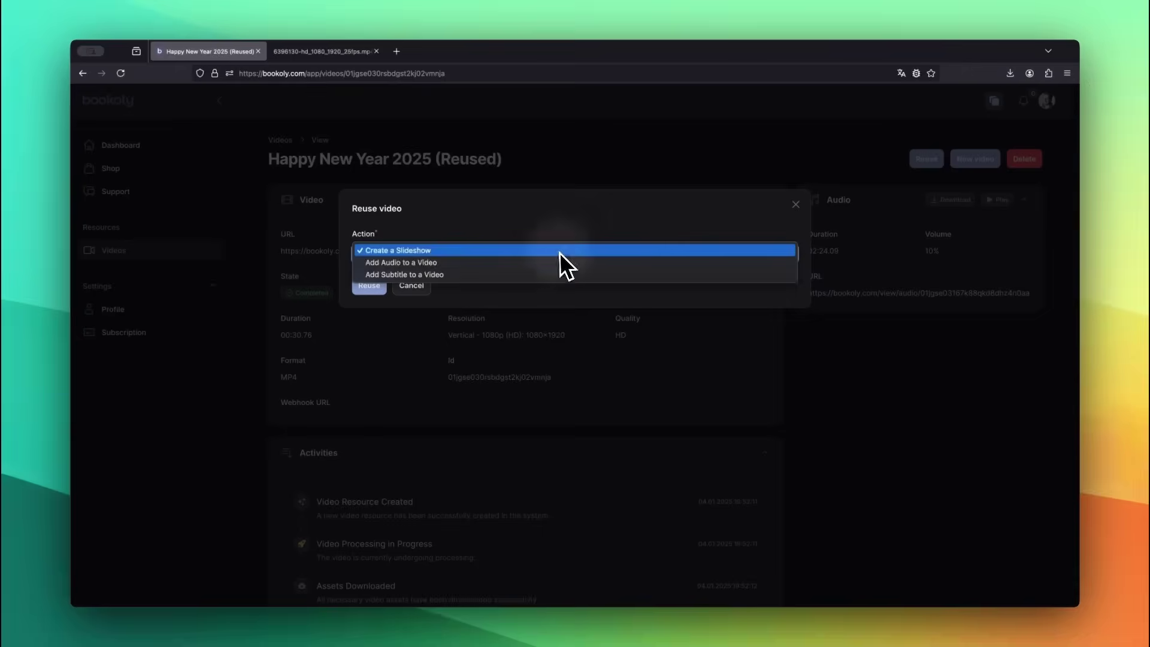
pyautogui.click(443, 263)
pyautogui.click(369, 286)
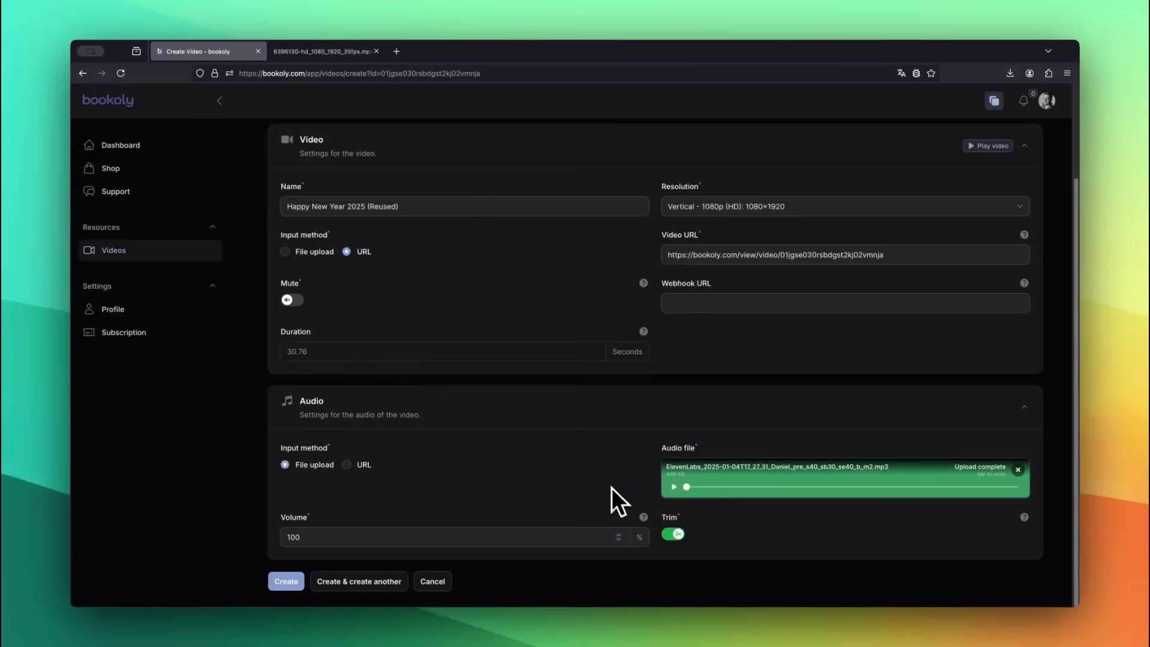
pyautogui.click(686, 534)
pyautogui.click(291, 582)
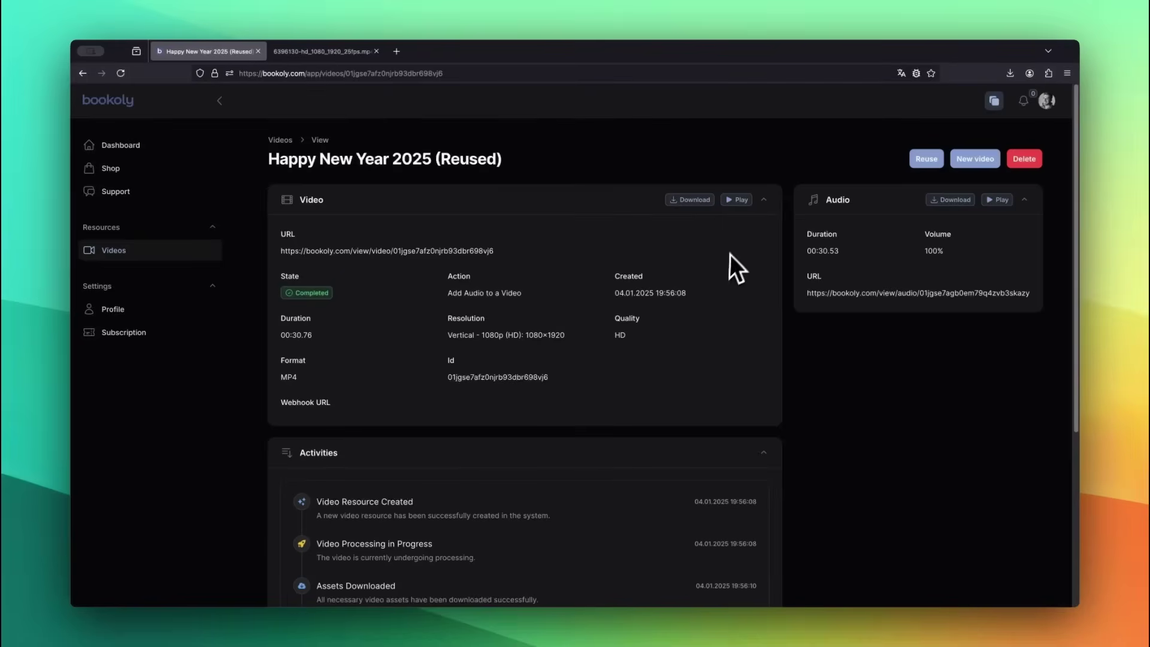
# Step: Play the preview of the finished voiceover video through to its end
pyautogui.click(736, 202)
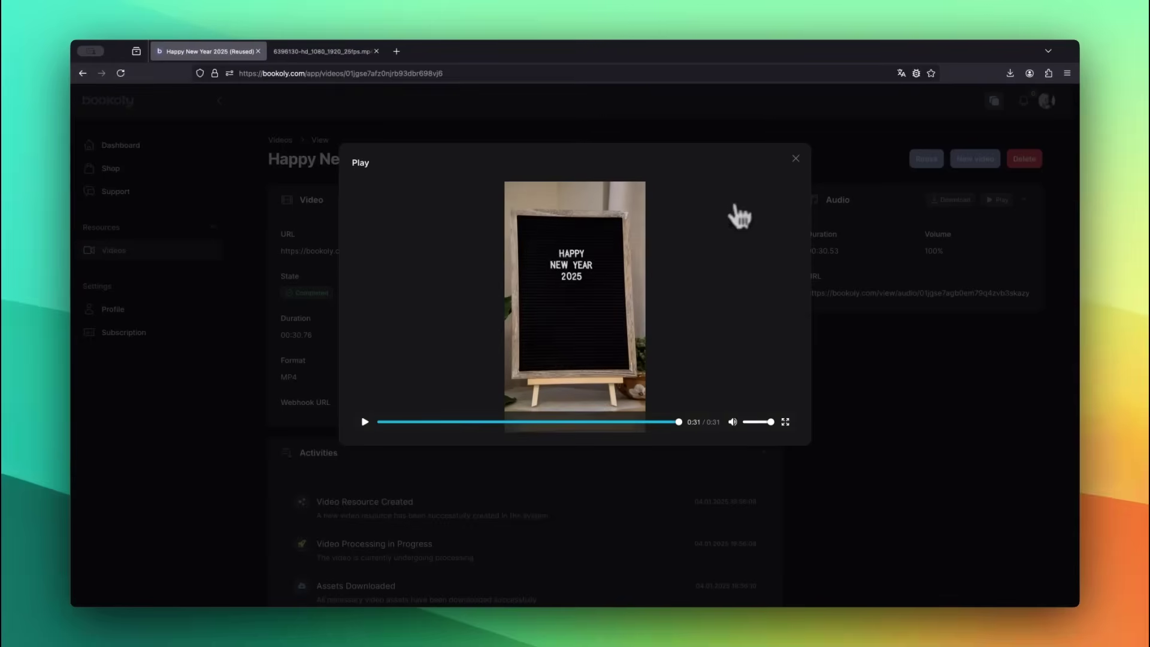
# Step: Reuse the voiceover video with 'Add Subtitle to a Video' and bring up its Subtitle settings
pyautogui.click(794, 158)
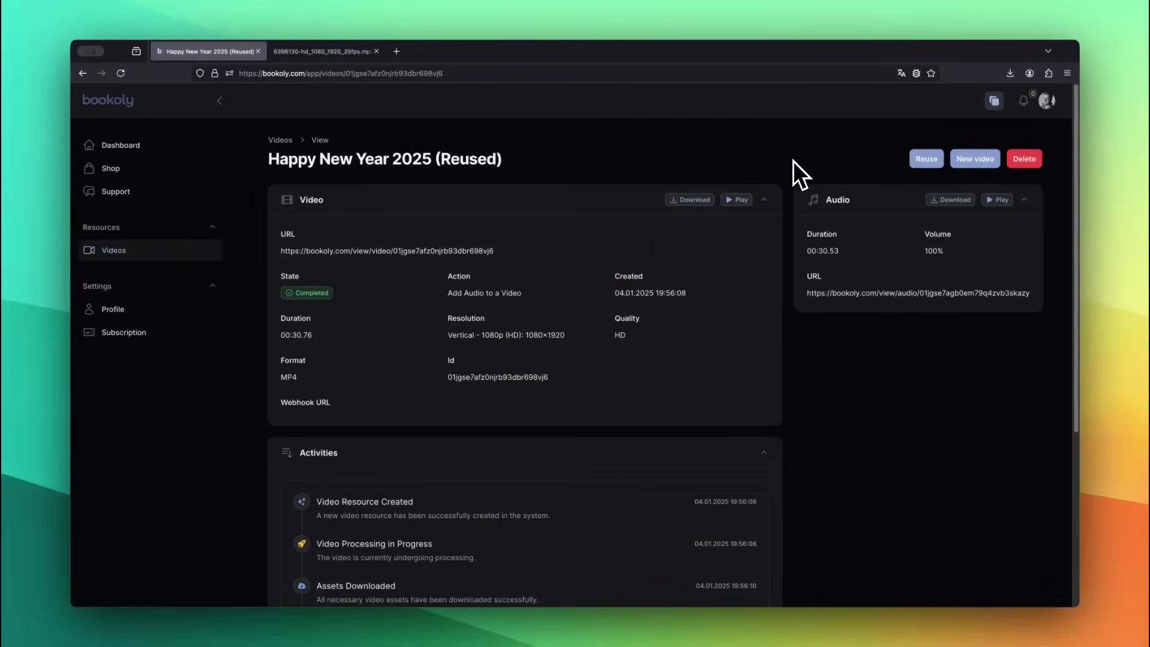
pyautogui.click(925, 160)
pyautogui.click(514, 250)
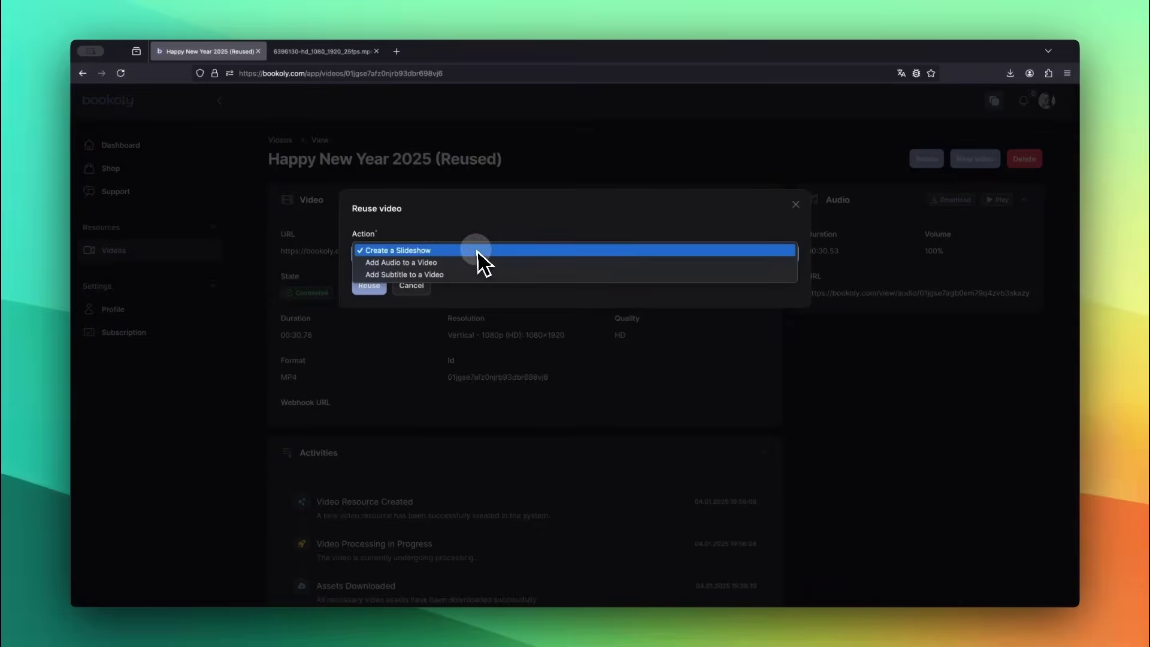
pyautogui.click(414, 275)
pyautogui.click(371, 287)
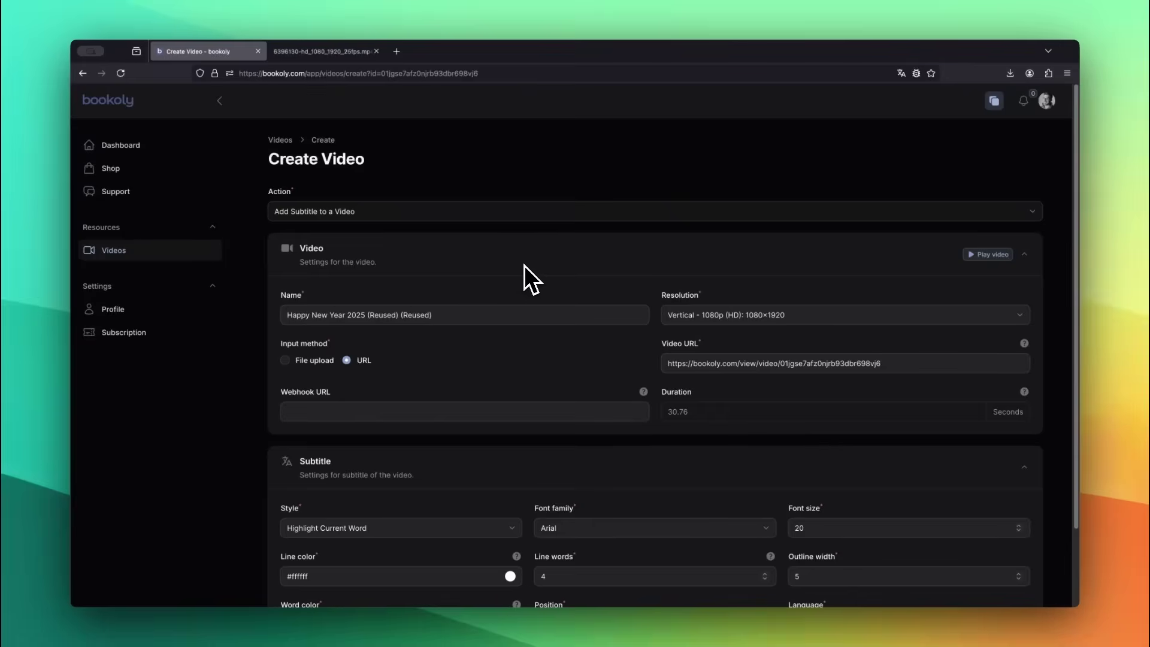
pyautogui.scroll(-3, 307, 379)
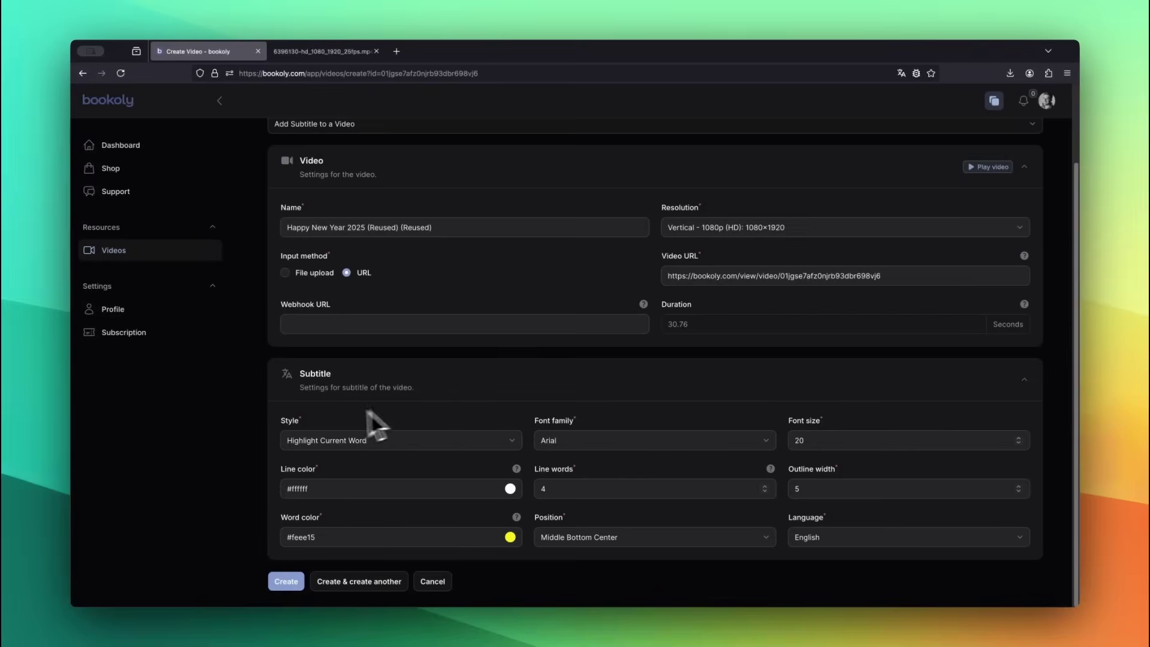
pyautogui.click(369, 440)
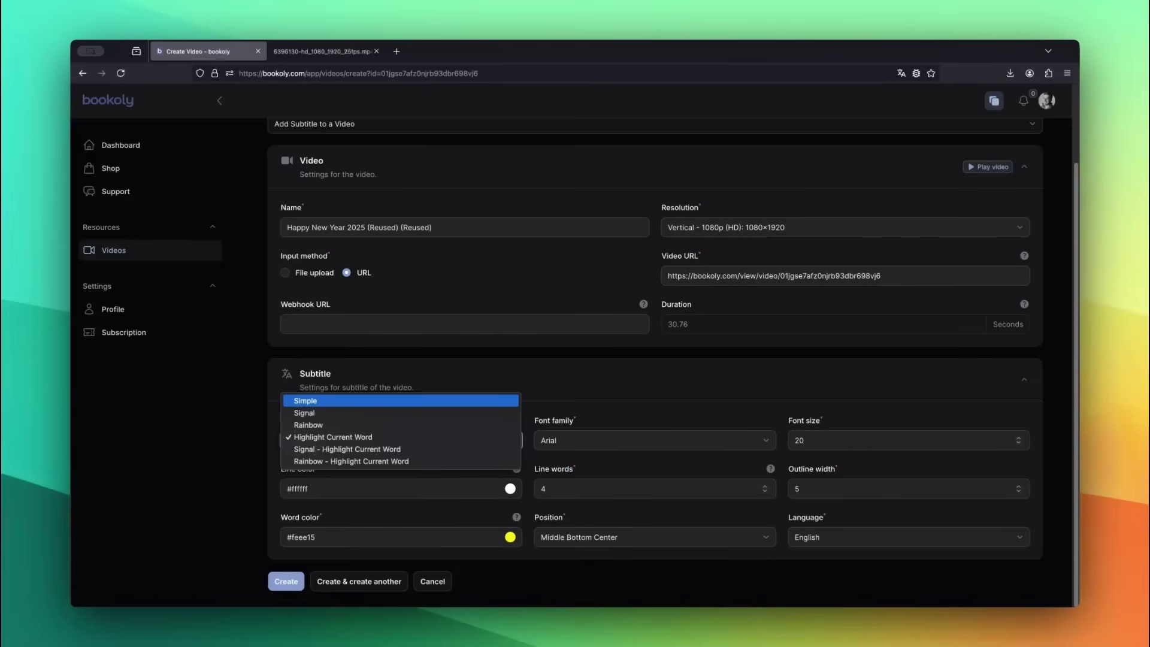
pyautogui.press('Down')
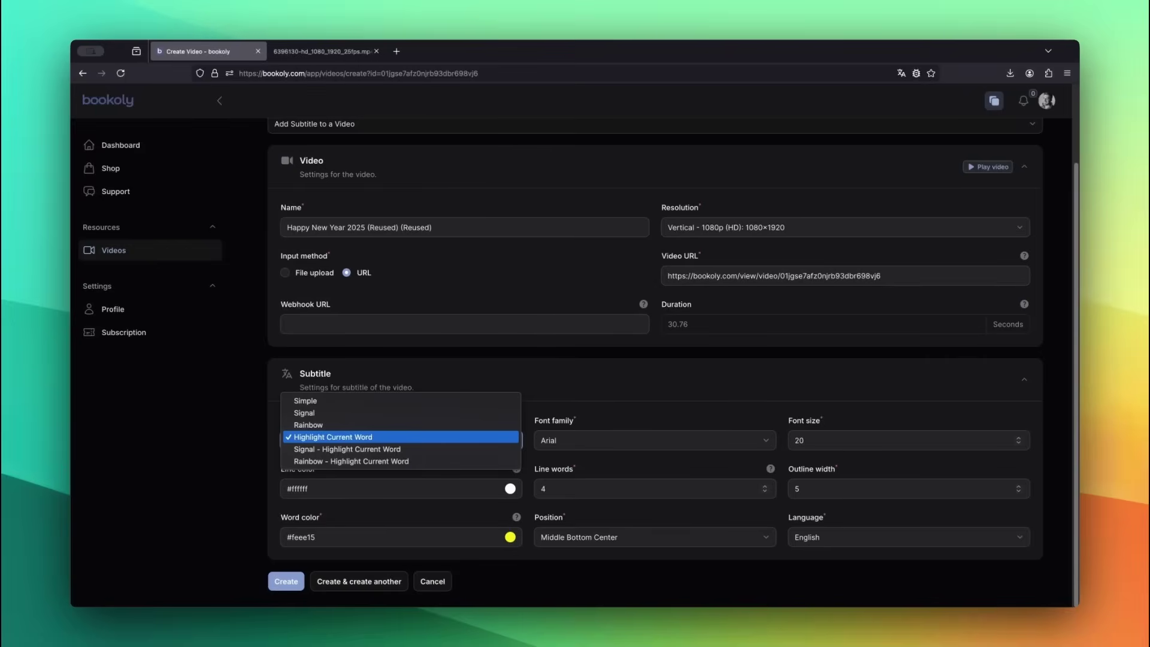
pyautogui.click(455, 437)
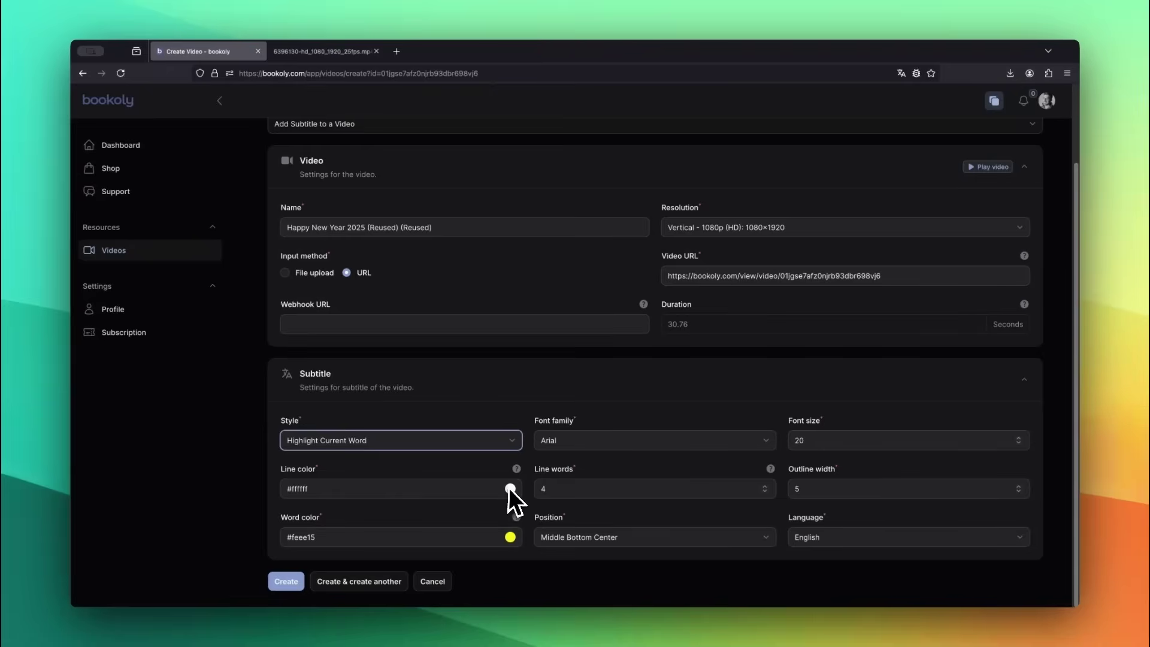
# Step: Set the subtitle font to Luckiest Guy, font size 15 and line words to 3
pyautogui.click(604, 443)
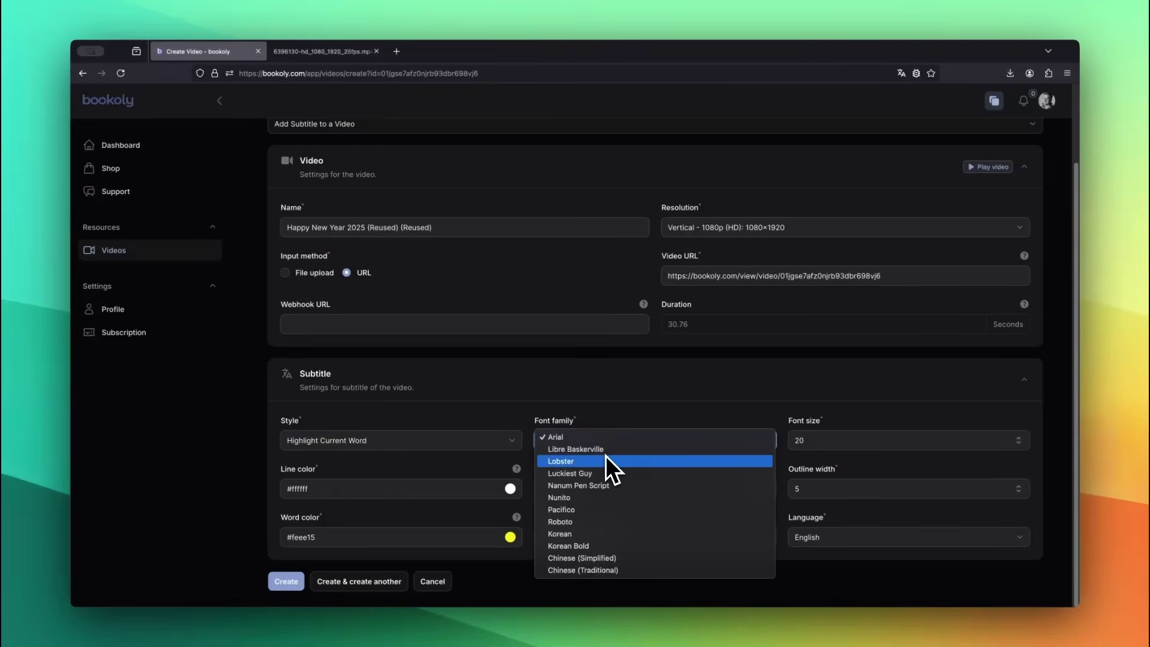
pyautogui.click(602, 471)
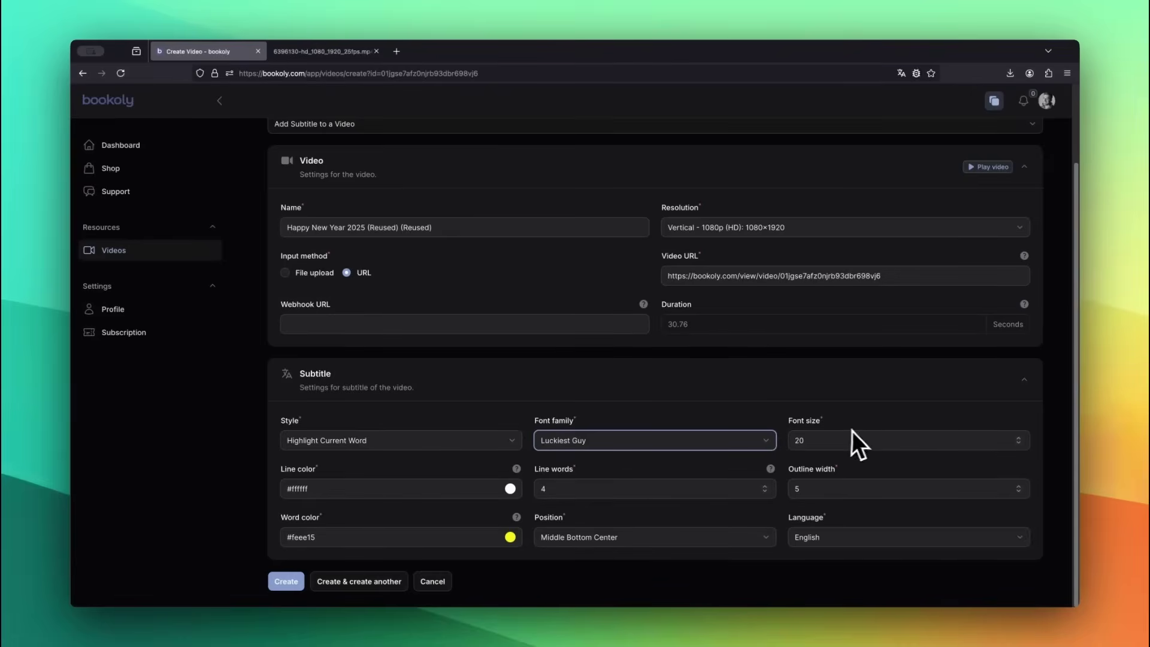
pyautogui.doubleClick(815, 439)
pyautogui.write('15')
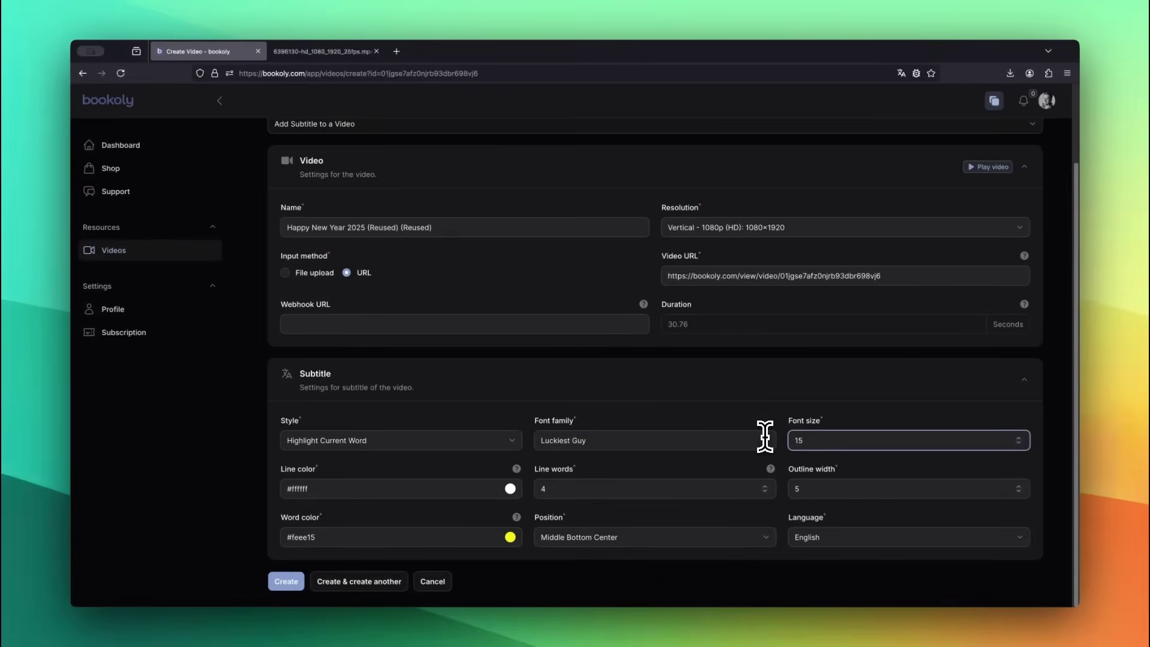
pyautogui.doubleClick(548, 488)
pyautogui.press('BackSpace')
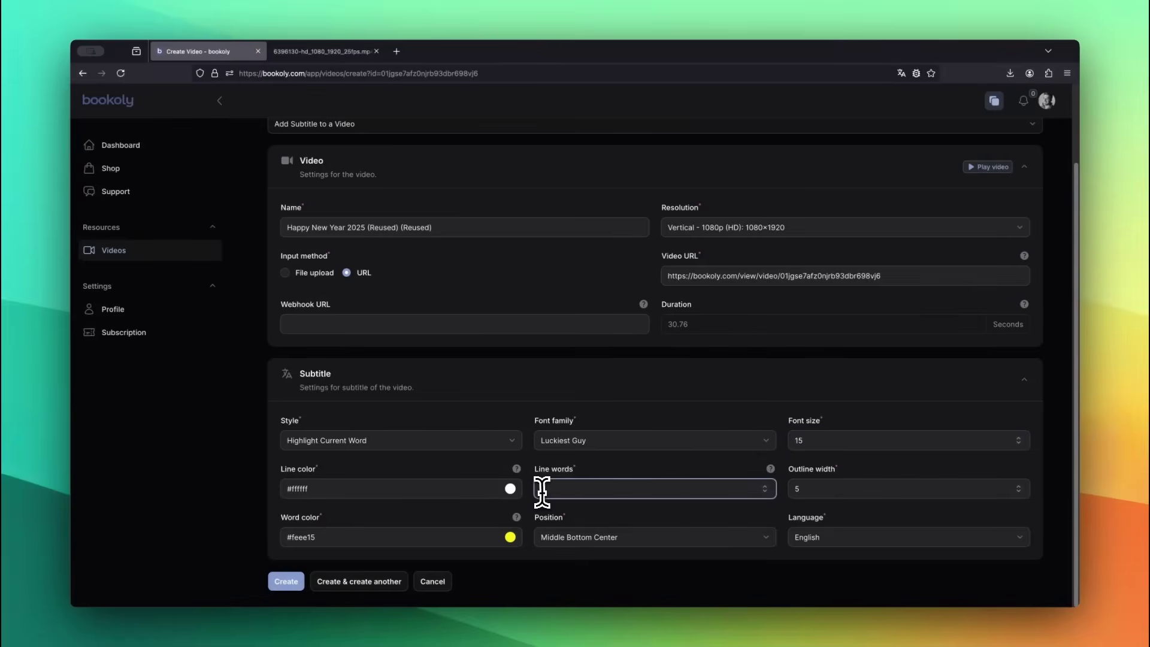
pyautogui.write('1')
# Step: Create the subtitled Happy New Year 2025 video and start its Play preview
pyautogui.click(287, 580)
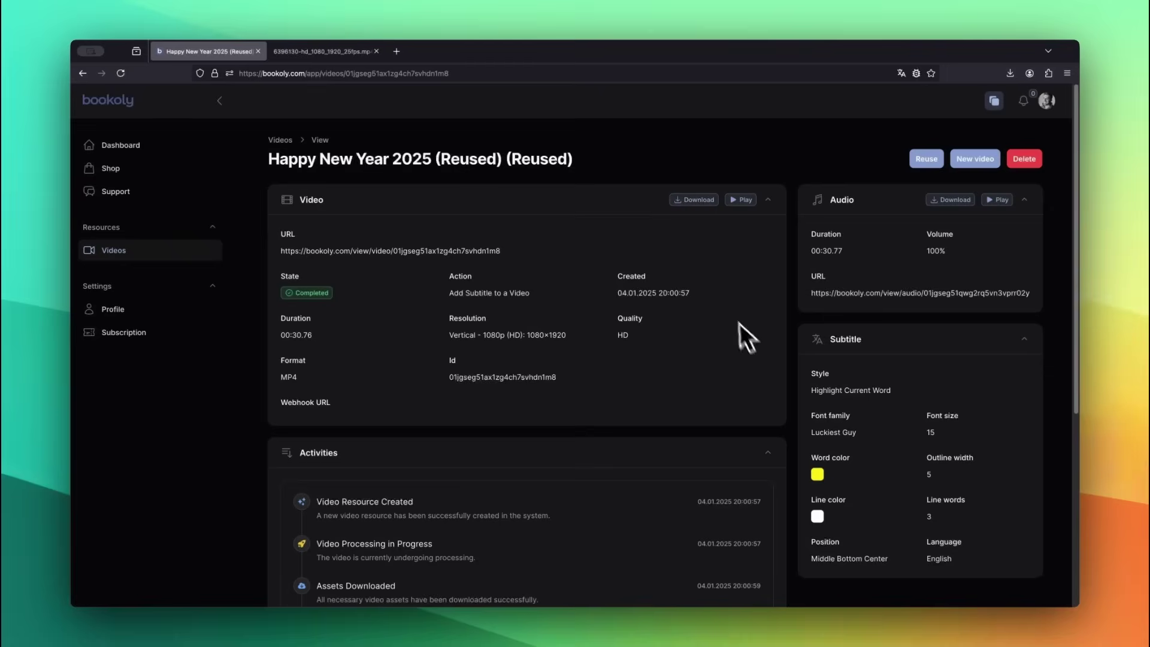
pyautogui.click(742, 201)
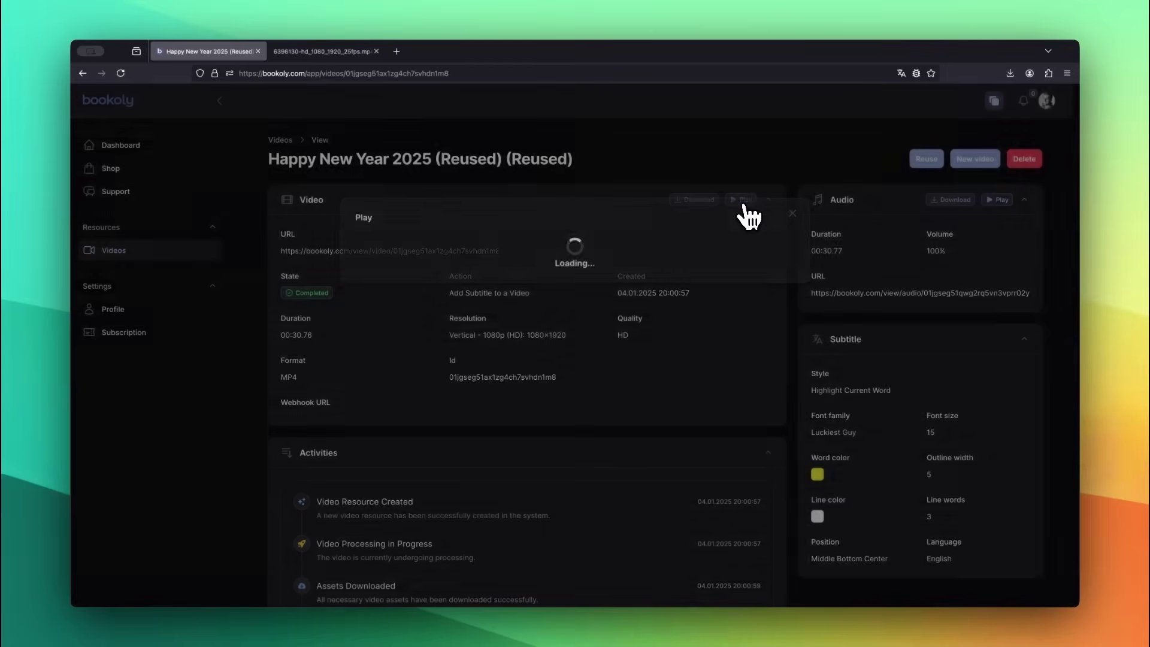